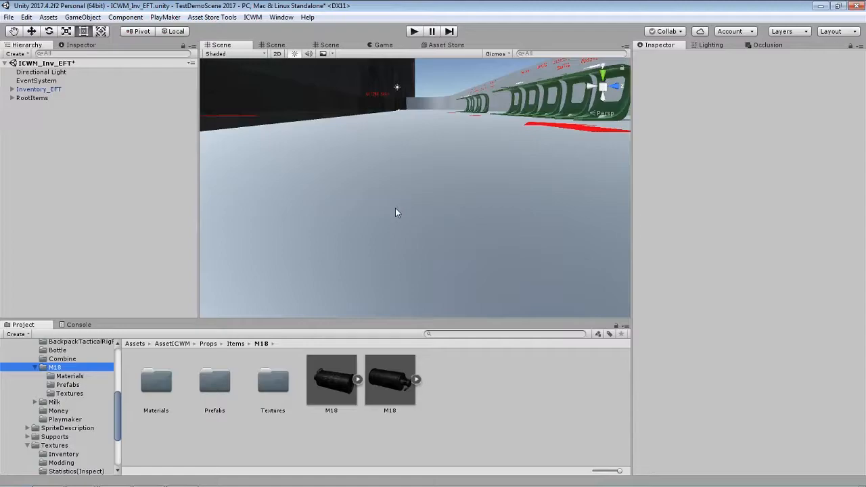
# - Place the first M18 model in the scene on the floor and raise it to a Y position of about 0.219
pyautogui.click(330, 393)
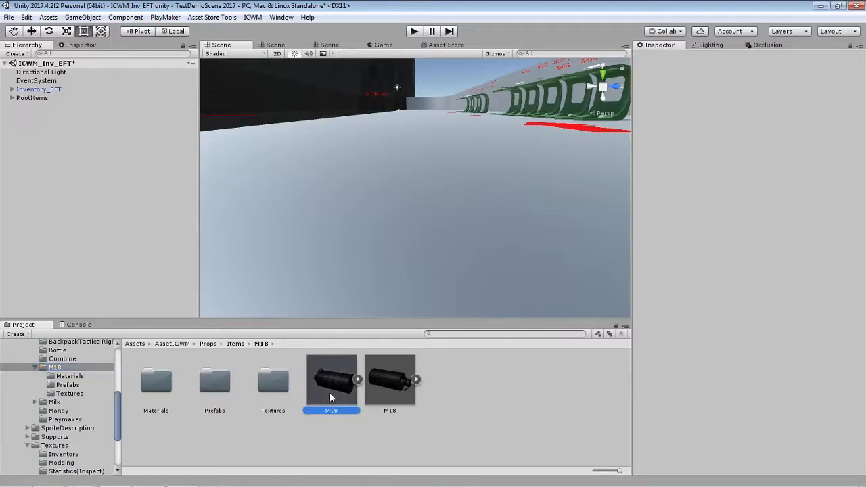
pyautogui.moveTo(330, 393); pyautogui.dragTo(411, 220)
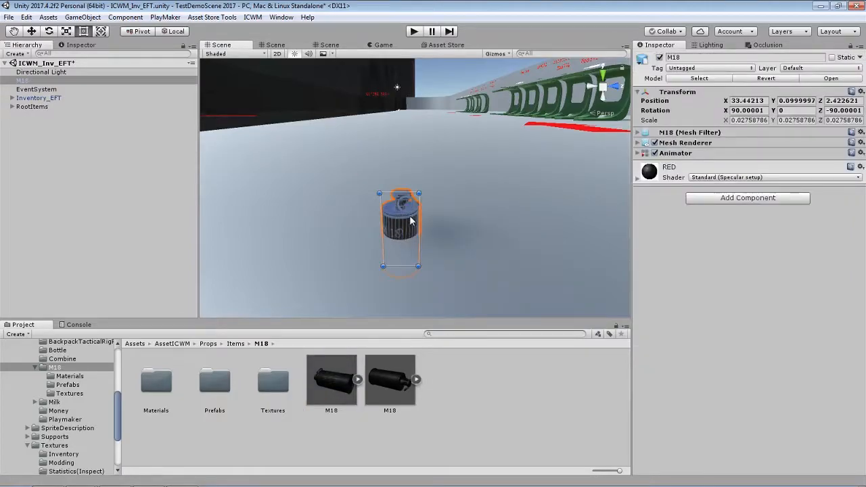
pyautogui.press('w')
pyautogui.moveTo(401, 266); pyautogui.dragTo(404, 233)
pyautogui.keyDown('alt'); pyautogui.moveTo(404, 233); pyautogui.dragTo(509, 149); pyautogui.keyUp('alt')
pyautogui.moveTo(345, 216); pyautogui.dragTo(463, 156, button='middle')
pyautogui.keyDown('alt'); pyautogui.moveTo(464, 155); pyautogui.dragTo(335, 234); pyautogui.keyUp('alt')
pyautogui.moveTo(460, 162); pyautogui.dragTo(440, 211, button='middle')
pyautogui.keyDown('alt'); pyautogui.moveTo(440, 230); pyautogui.dragTo(433, 256, button='right'); pyautogui.keyUp('alt')
pyautogui.keyDown('alt'); pyautogui.moveTo(420, 227); pyautogui.dragTo(458, 233); pyautogui.keyUp('alt')
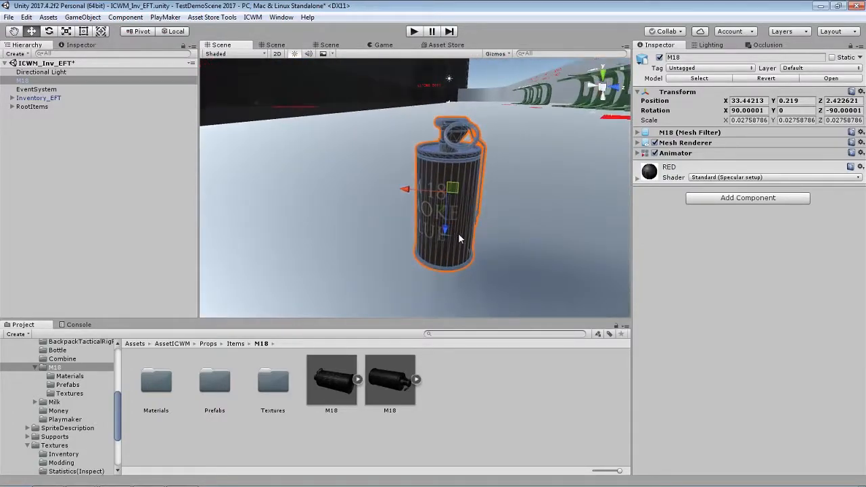
# - Create two empty game objects at the M18 model's location and place both at the scene's root level
pyautogui.click(50, 172)
pyautogui.click(23, 81)
pyautogui.rightClick(24, 82)
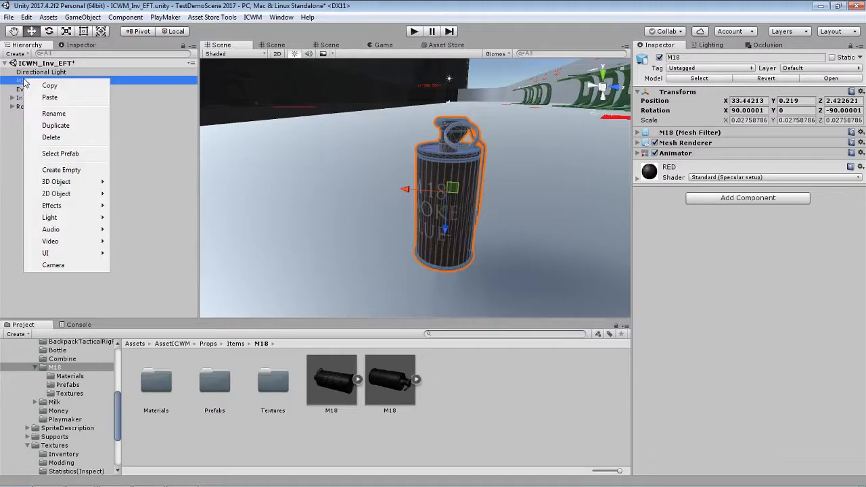
pyautogui.click(62, 171)
pyautogui.rightClick(38, 89)
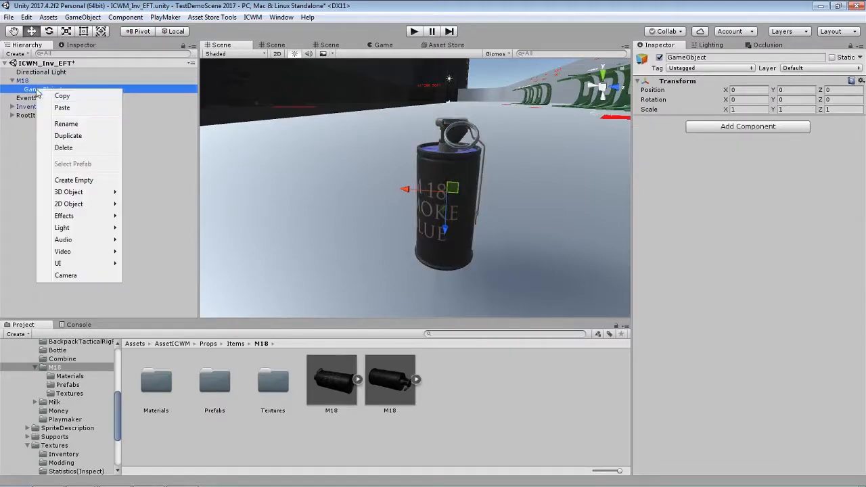
pyautogui.click(77, 183)
pyautogui.moveTo(38, 90)
pyautogui.mouseDown()
pyautogui.moveTo(39, 78)
pyautogui.moveTo(30, 100)
pyautogui.mouseUp()
# - Set the scale of both empty game objects to 1 on X, Y and Z
pyautogui.keyDown('ctrl'); pyautogui.click(30, 100); pyautogui.keyUp('ctrl')
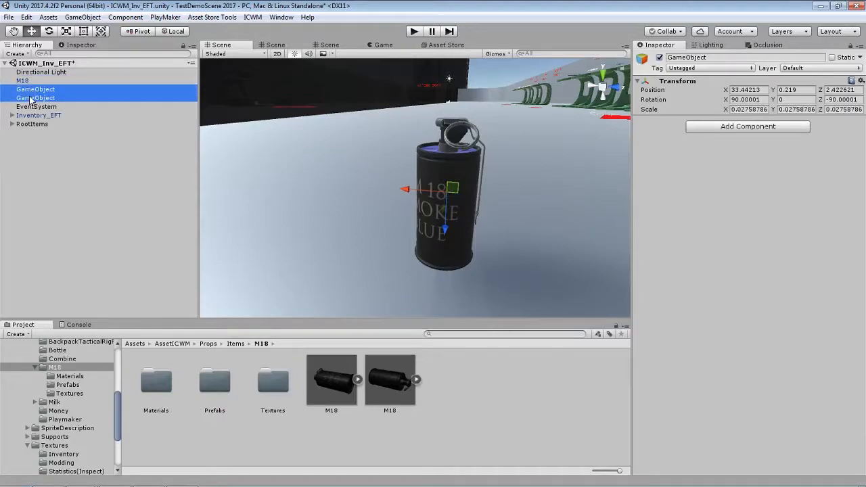
pyautogui.click(741, 117)
pyautogui.click(740, 110)
pyautogui.write('1')
pyautogui.click(793, 110)
pyautogui.write('1')
pyautogui.click(834, 110)
pyautogui.write('1')
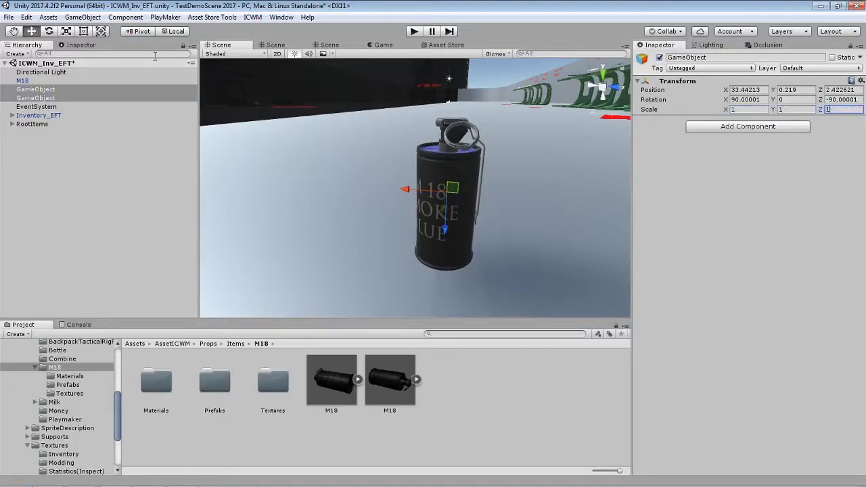
# - Rename the first empty game object as M18_Item
pyautogui.click(42, 90)
pyautogui.click(37, 100)
pyautogui.click(39, 90)
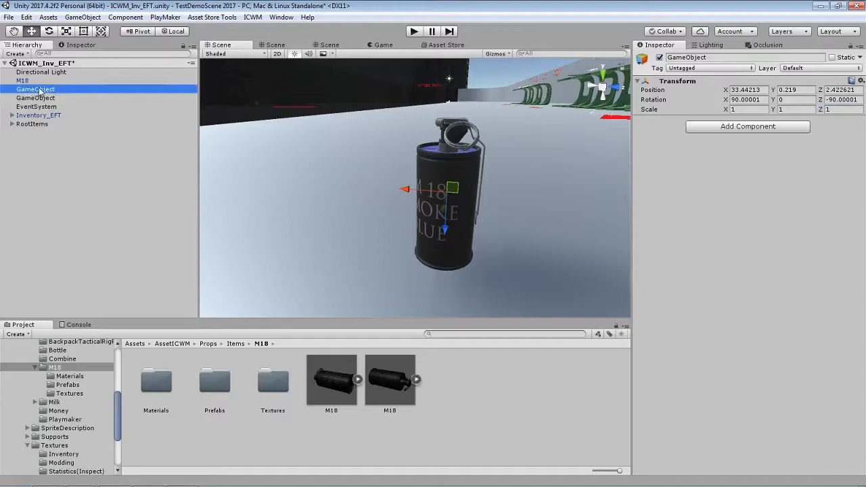
pyautogui.click(710, 59)
pyautogui.write('M18_Ite')
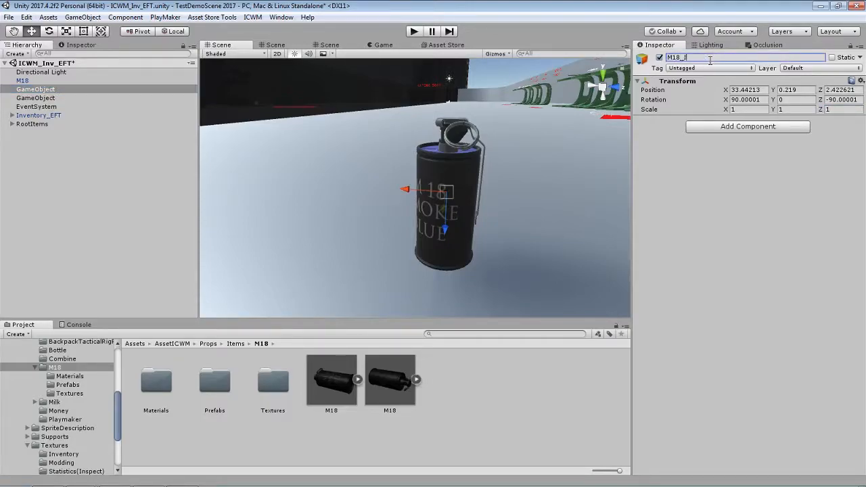
pyautogui.press('Return')
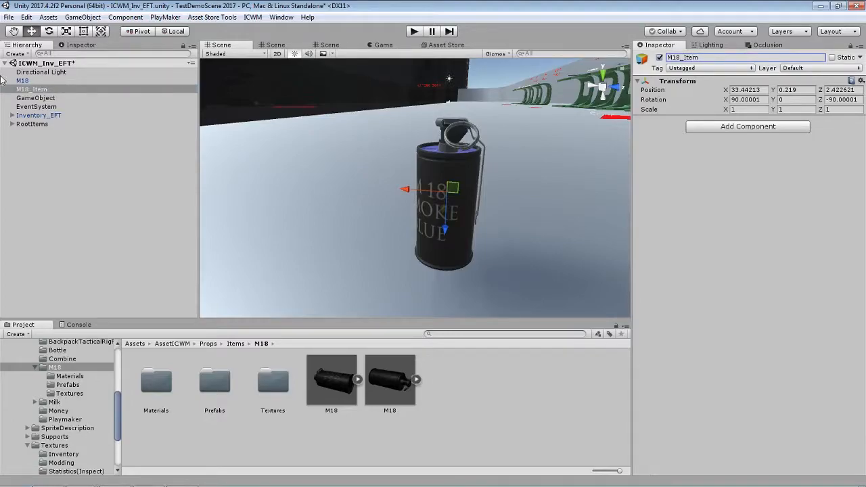
# - Rename the second empty game object as M18_ItemDrop
pyautogui.click(39, 98)
pyautogui.click(714, 57)
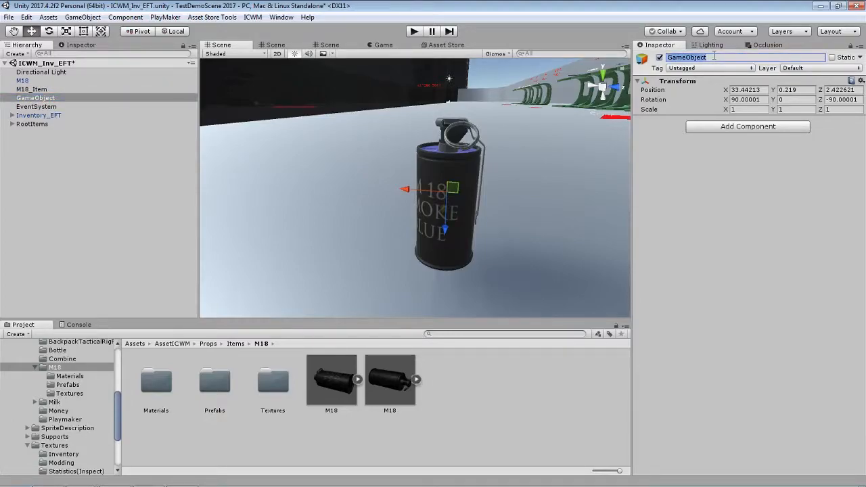
pyautogui.write('M18_ItemDrop')
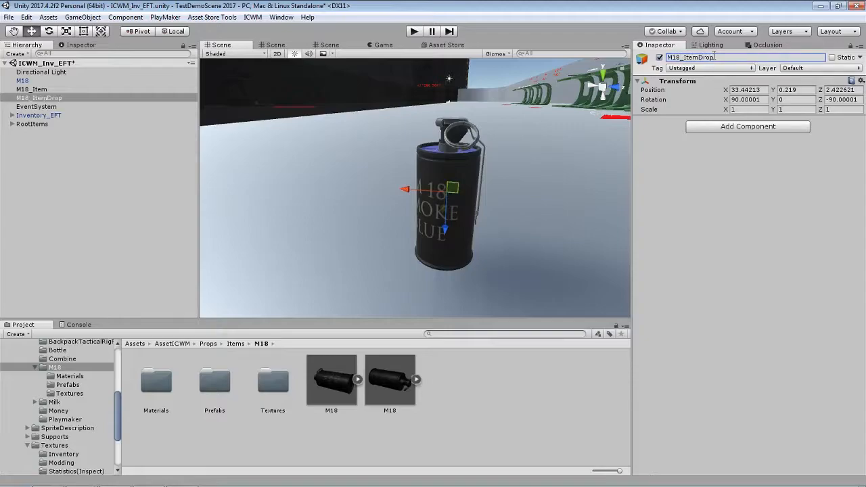
# - Make the M18 model a child of M18_ItemDrop and compare the transforms of both objects
pyautogui.click(27, 81)
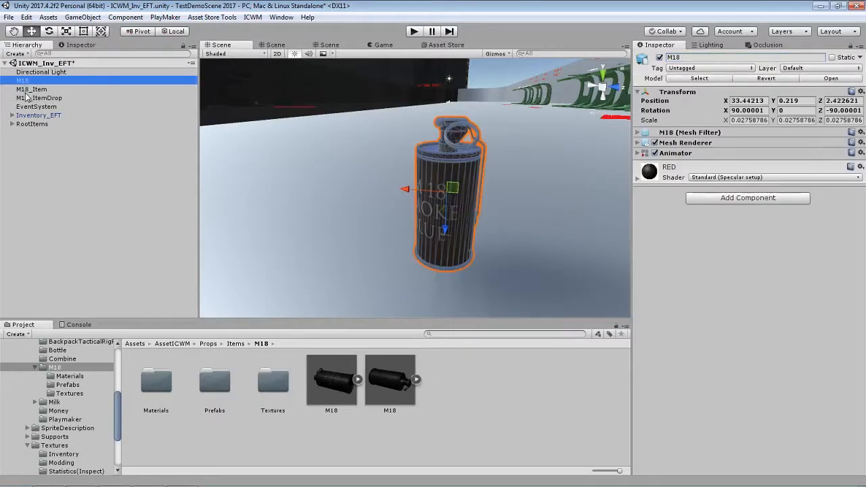
pyautogui.moveTo(25, 83)
pyautogui.mouseDown()
pyautogui.moveTo(39, 103)
pyautogui.moveTo(24, 82)
pyautogui.moveTo(30, 100)
pyautogui.moveTo(20, 98)
pyautogui.mouseUp()
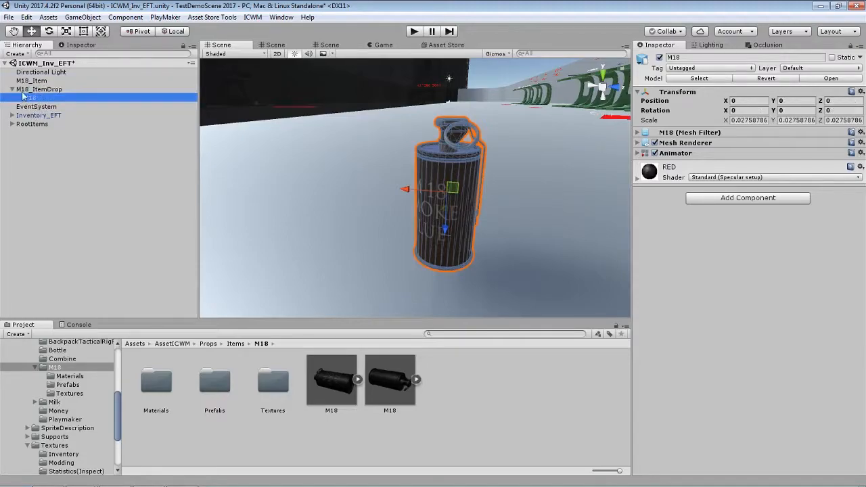
pyautogui.click(42, 90)
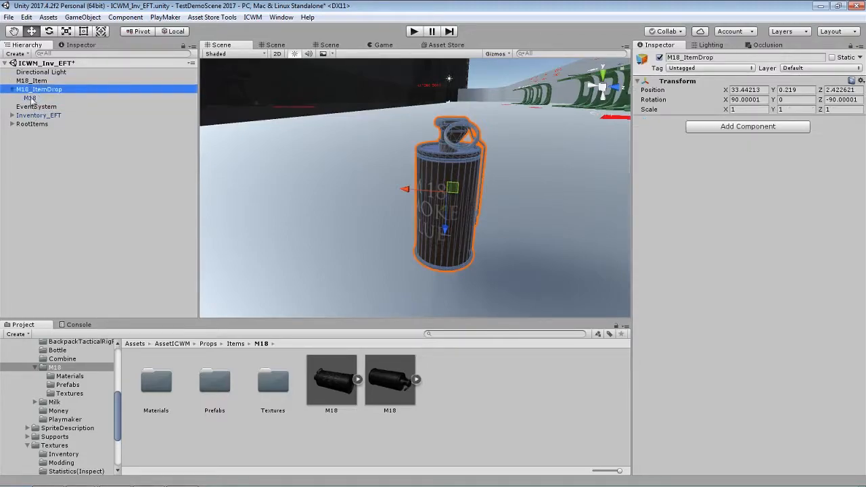
pyautogui.click(28, 99)
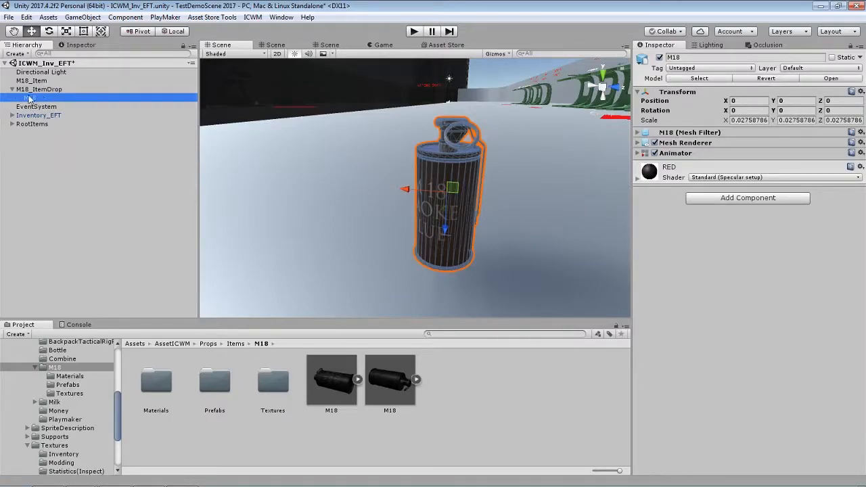
# - Create a cube inside M18_ItemDrop and move it above the grenade, to a Z position of about -0.103
pyautogui.click(35, 90)
pyautogui.click(30, 98)
pyautogui.rightClick(31, 97)
pyautogui.moveTo(105, 201)
pyautogui.click(140, 200)
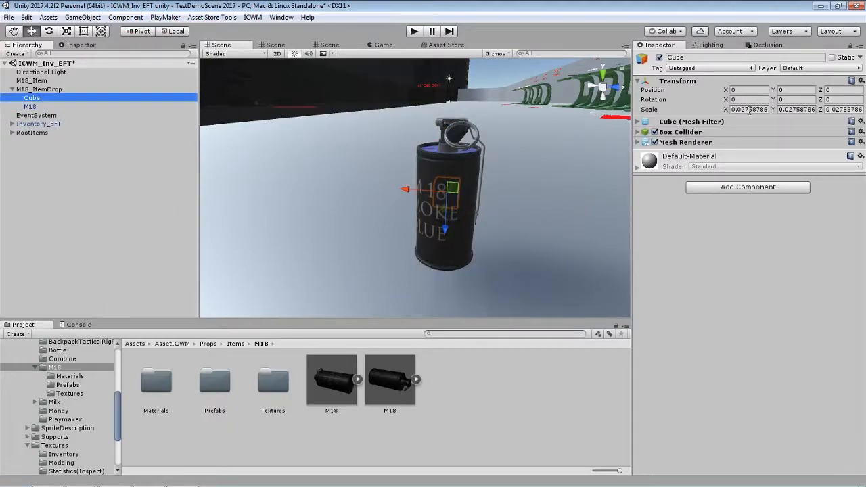
pyautogui.moveTo(444, 229); pyautogui.dragTo(460, 191)
pyautogui.keyDown('alt'); pyautogui.moveTo(513, 185); pyautogui.dragTo(531, 197); pyautogui.keyUp('alt')
pyautogui.click(38, 89)
pyautogui.click(31, 98)
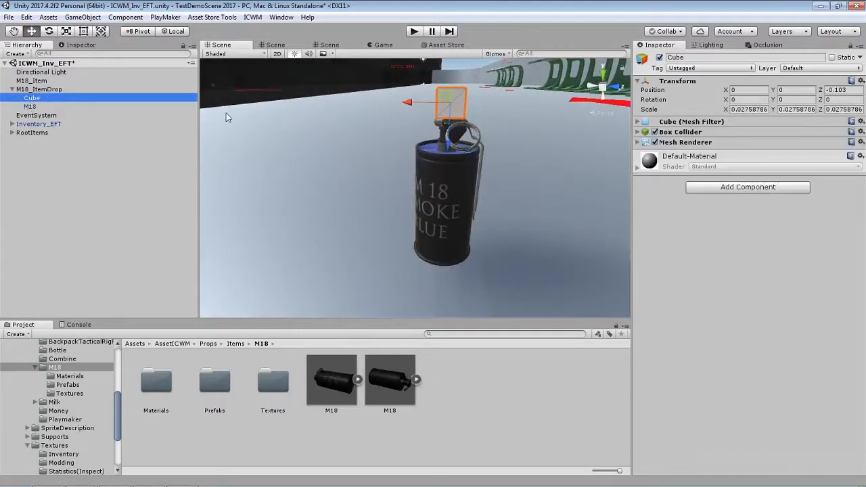
# - Delete the cube inside M18_ItemDrop
pyautogui.click(26, 89)
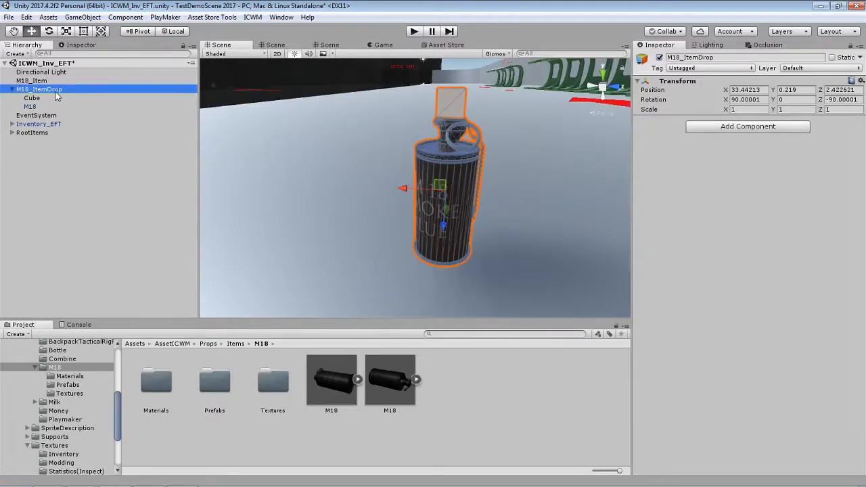
pyautogui.click(34, 98)
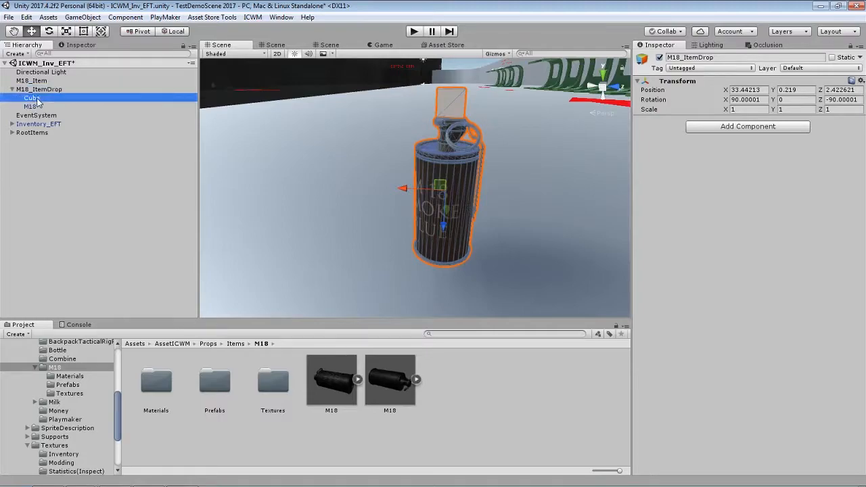
pyautogui.press('Delete')
# - Make M18_ItemDrop, with its M18 model, a child of M18_Item and check both objects' transforms
pyautogui.click(39, 90)
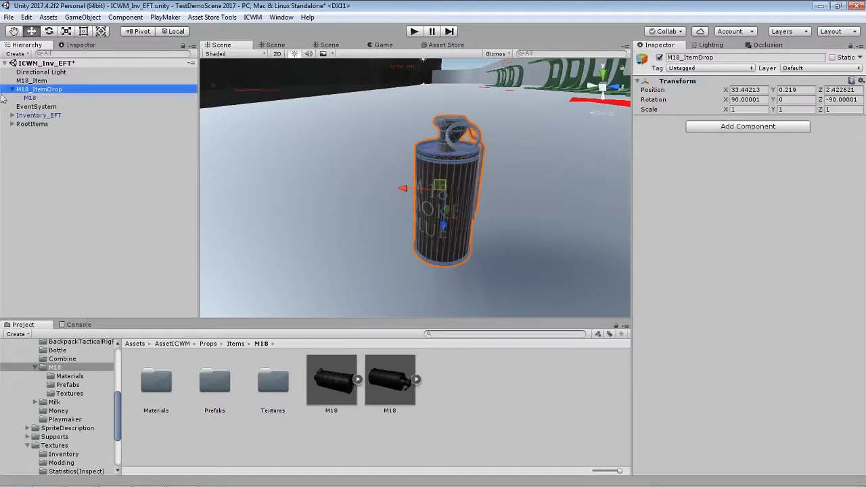
pyautogui.moveTo(31, 91); pyautogui.dragTo(31, 82)
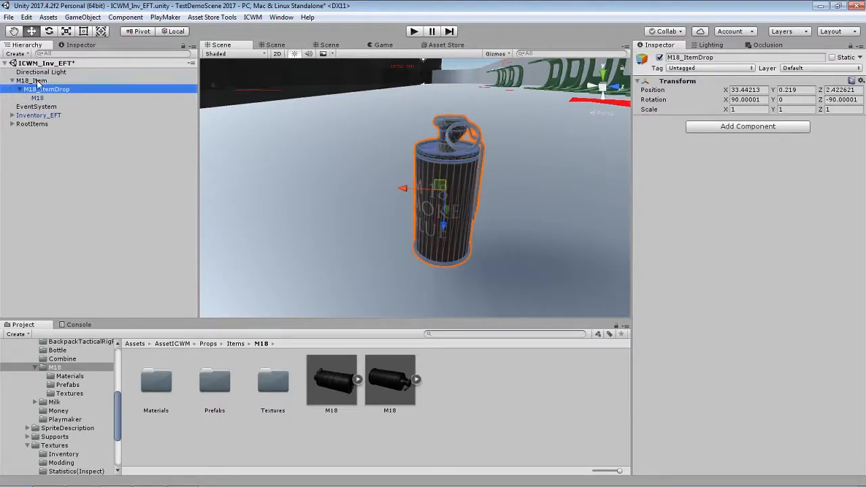
pyautogui.click(39, 82)
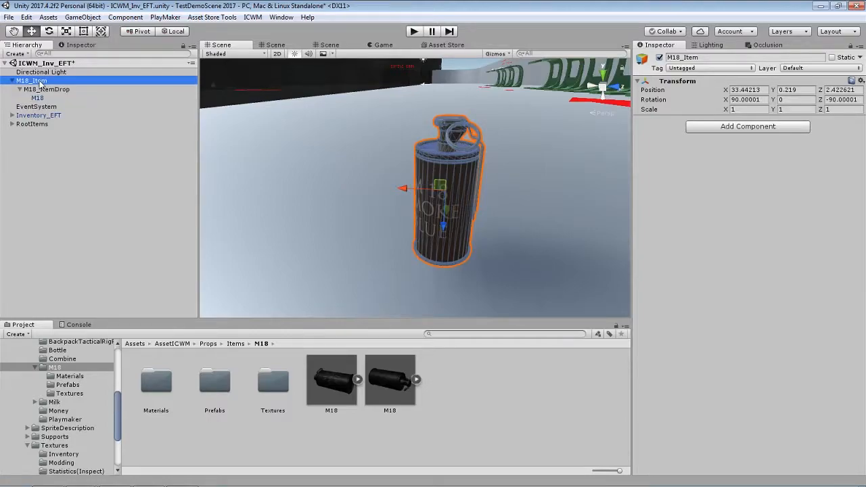
pyautogui.click(34, 91)
# - Remove the Animator component from the M18 model
pyautogui.click(38, 99)
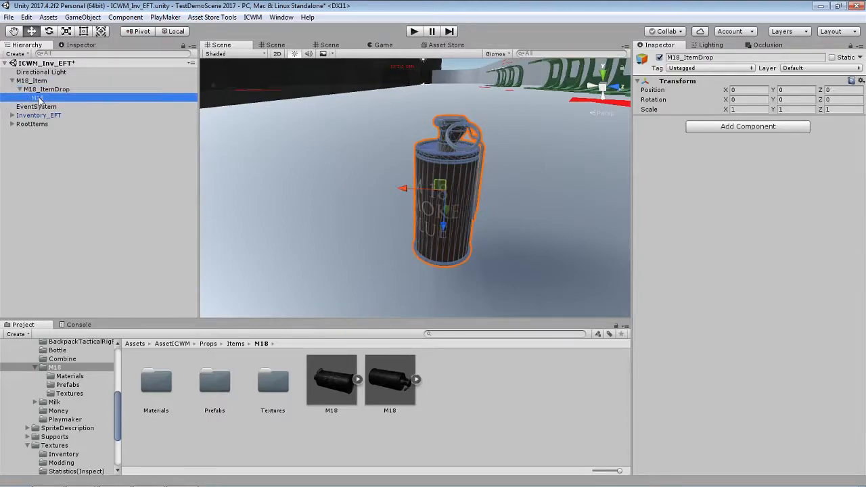
pyautogui.click(861, 153)
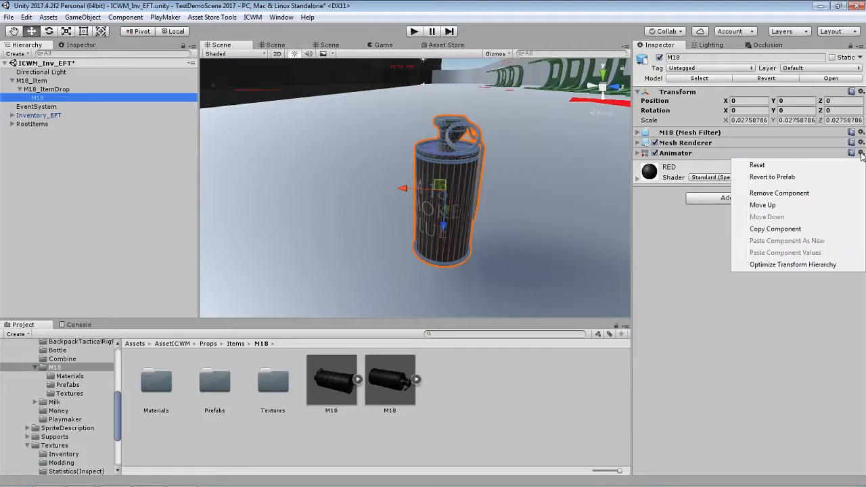
pyautogui.click(807, 194)
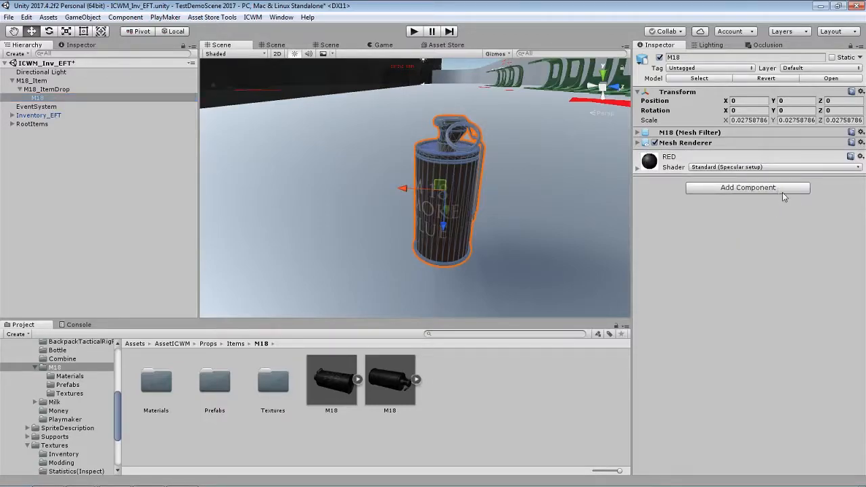
# - Add the Attach Identity script to M18_ItemDrop
pyautogui.click(48, 89)
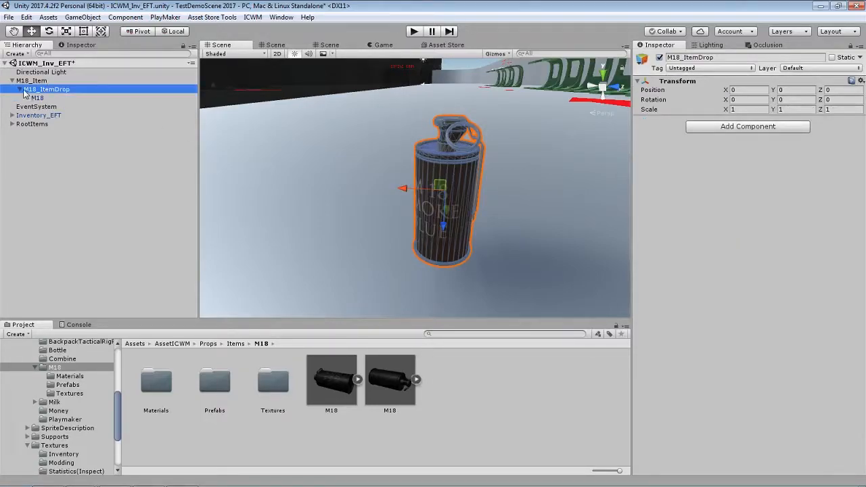
pyautogui.click(697, 129)
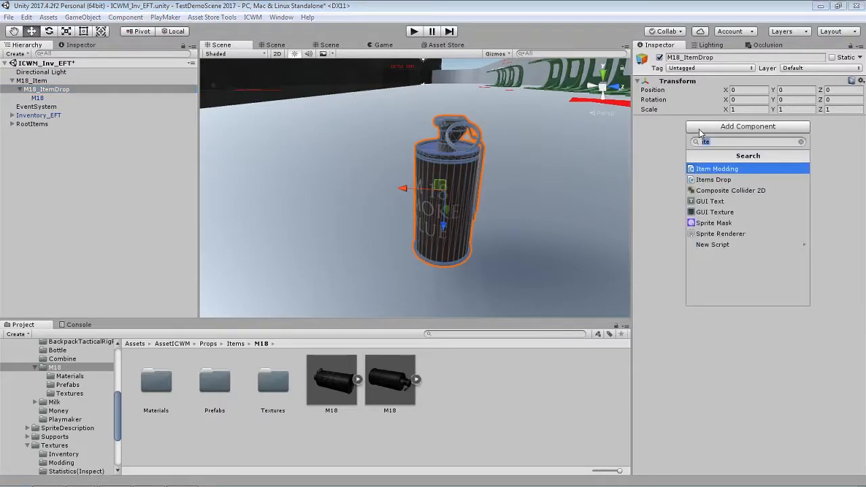
pyautogui.press('BackSpace')
pyautogui.write('atta')
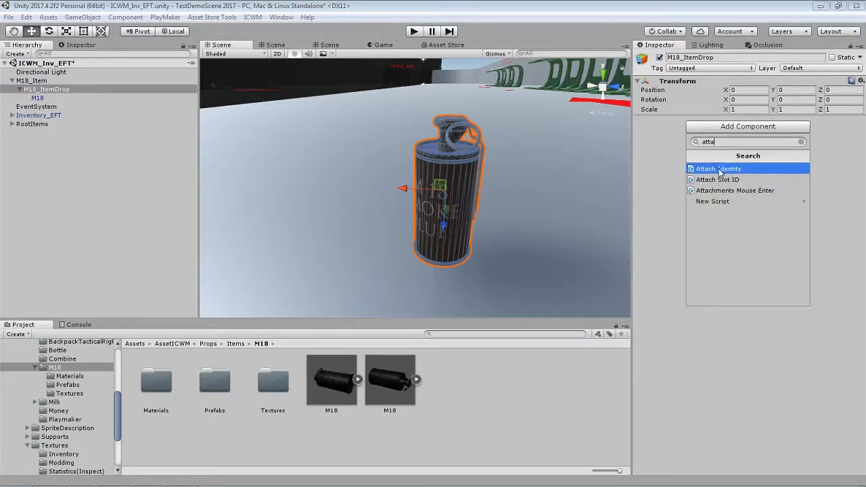
pyautogui.click(720, 170)
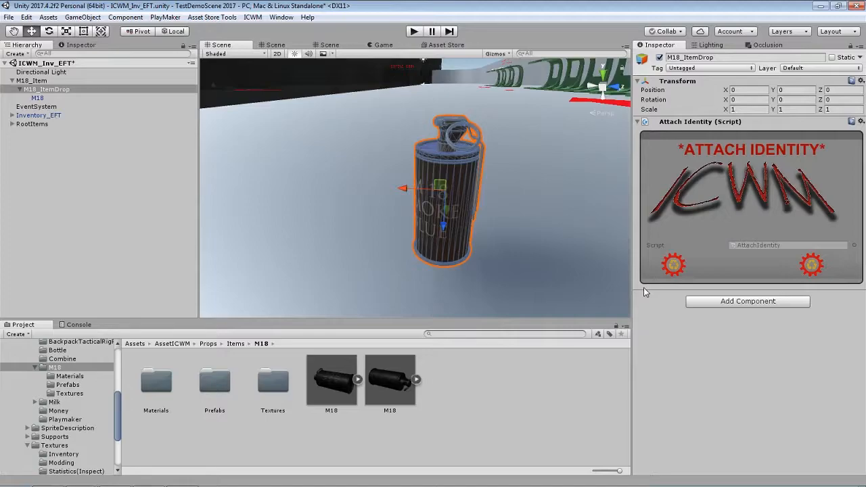
# - Add a Rigidbody and a Box Collider component to M18_Item
pyautogui.click(4, 82)
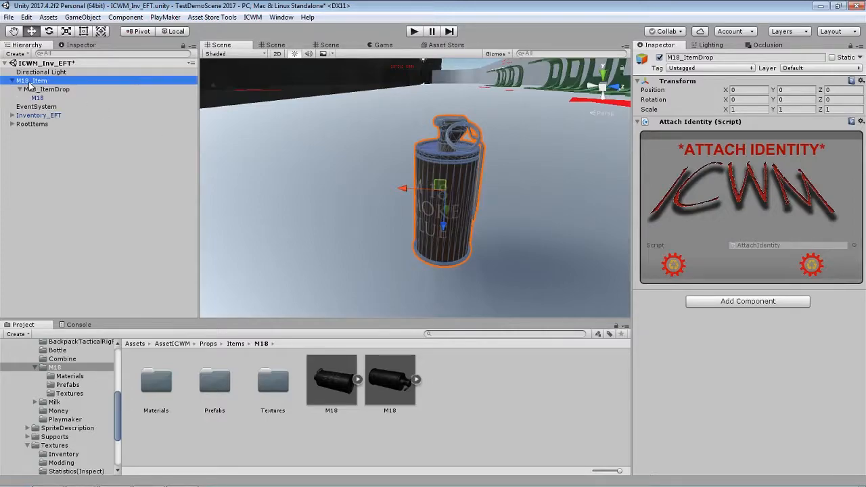
pyautogui.click(740, 129)
pyautogui.write('rigi')
pyautogui.click(710, 169)
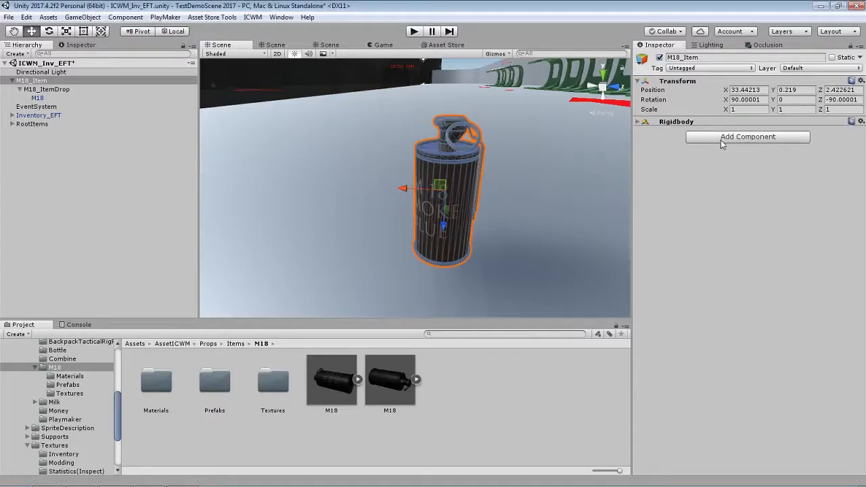
pyautogui.click(722, 139)
pyautogui.write('box')
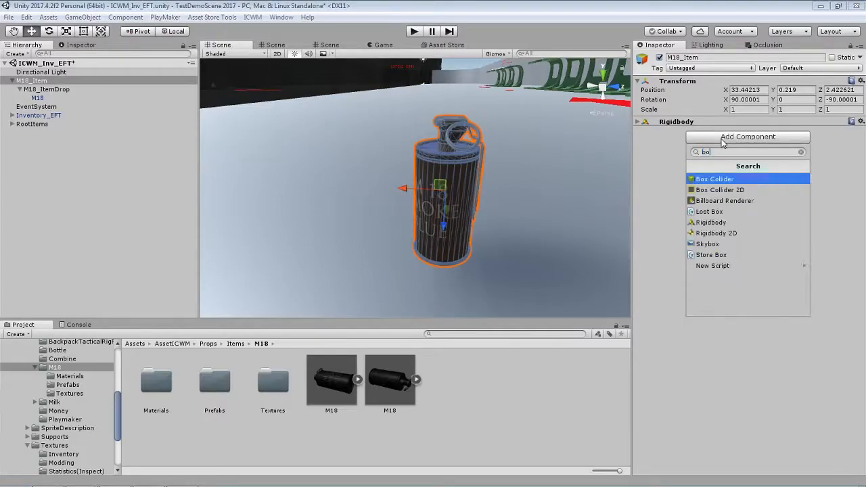
pyautogui.click(720, 178)
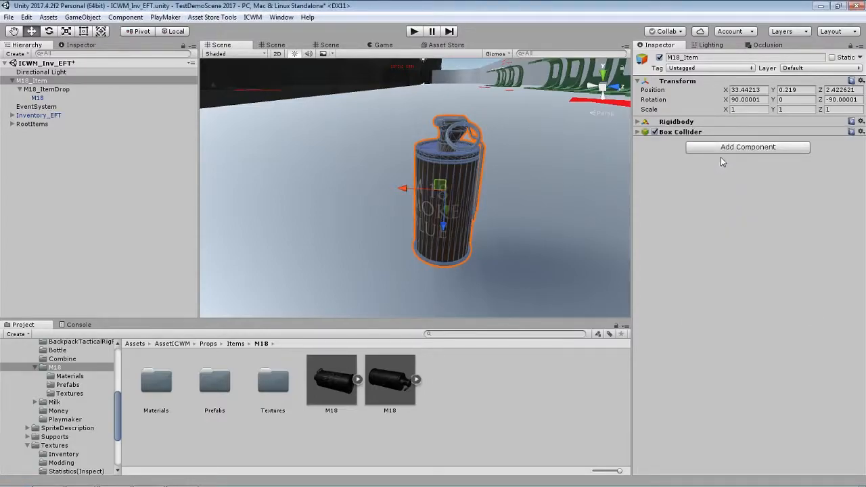
# - Add the Items Drop script to M18_Item and set the object's tag to Items
pyautogui.click(726, 149)
pyautogui.write('ite')
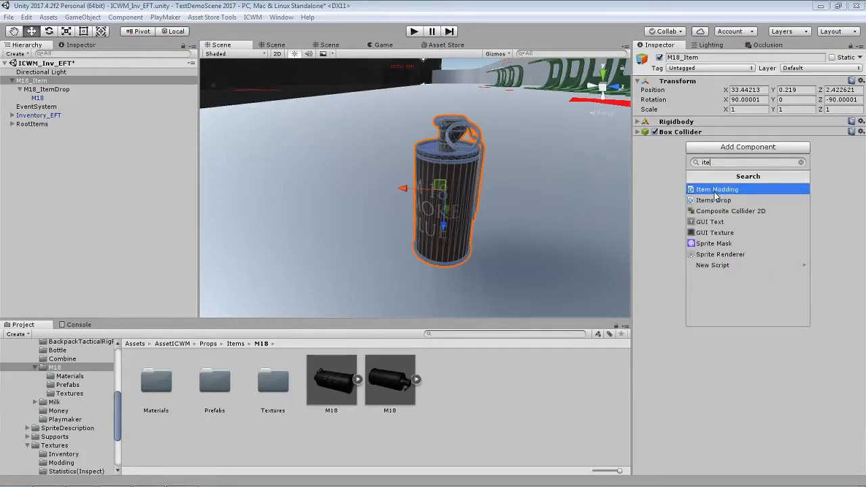
pyautogui.click(715, 200)
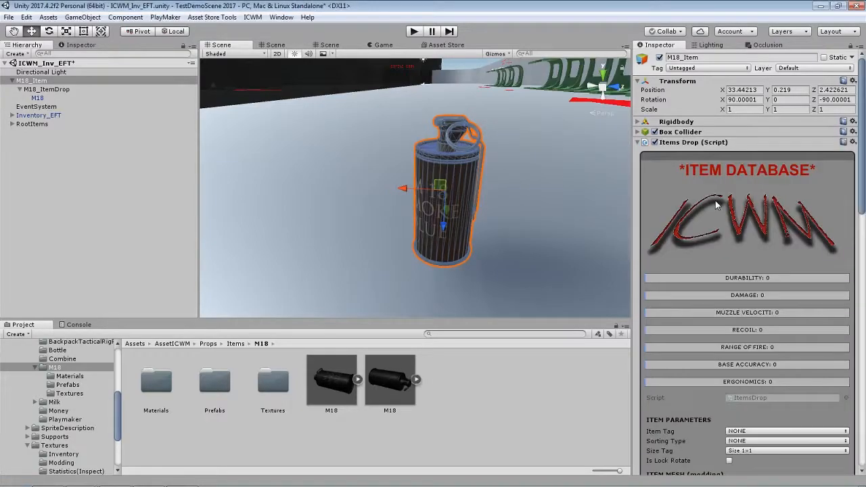
pyautogui.click(637, 142)
pyautogui.click(682, 68)
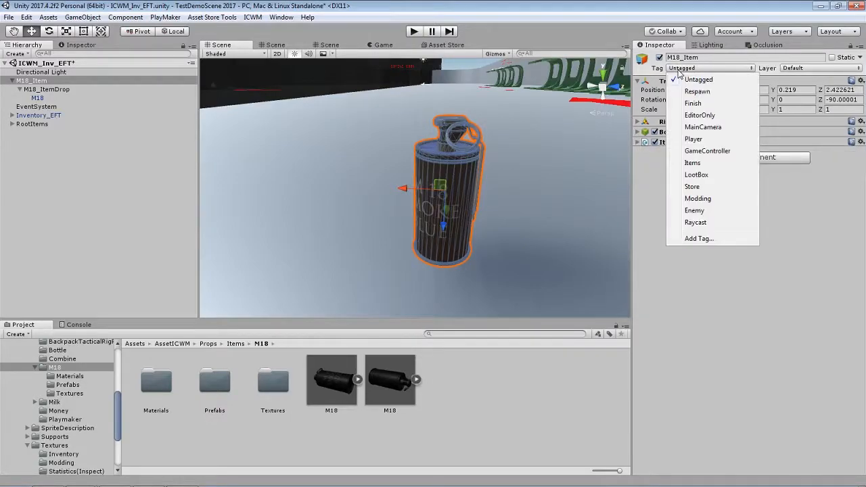
pyautogui.click(693, 164)
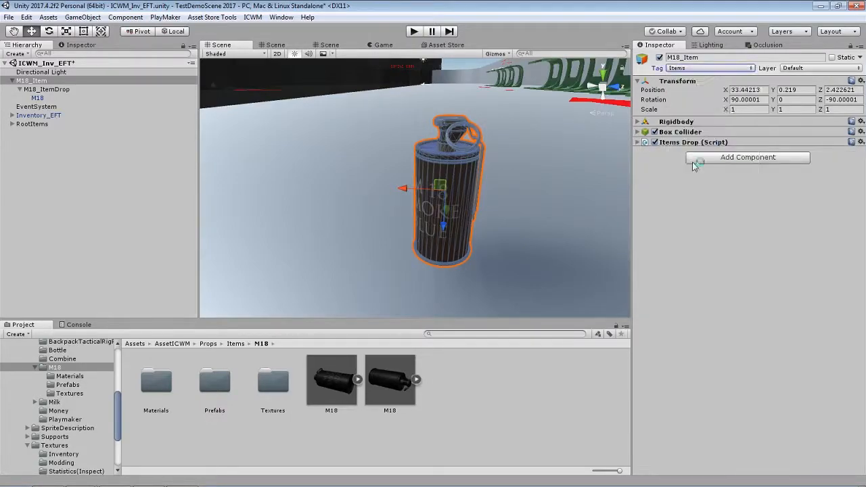
# - Set the size of M18_Item's Box Collider to X 0.1, Y 0.1 and Z 0.2 so it encloses the grenade
pyautogui.click(639, 134)
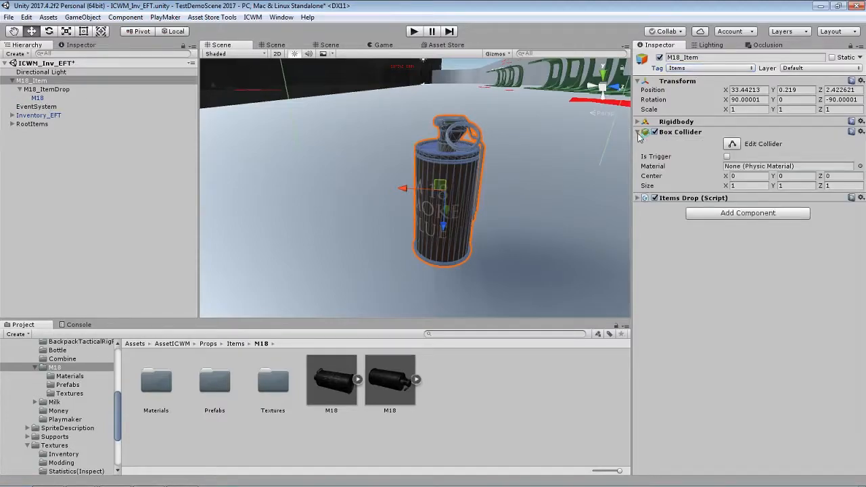
pyautogui.scroll(-5, 404, 68)
pyautogui.keyDown('alt'); pyautogui.moveTo(404, 67); pyautogui.dragTo(475, 200); pyautogui.keyUp('alt')
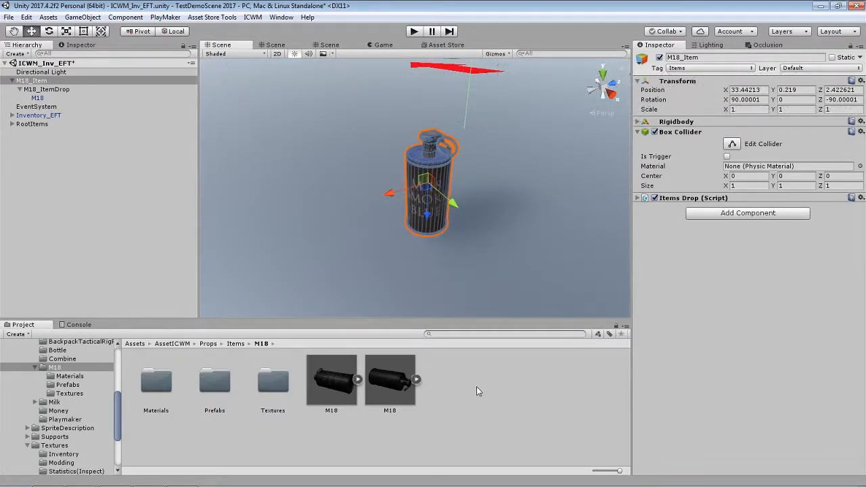
pyautogui.click(745, 186)
pyautogui.press('BackSpace')
pyautogui.write('0.1')
pyautogui.press('Tab')
pyautogui.write('0.1')
pyautogui.press('Tab')
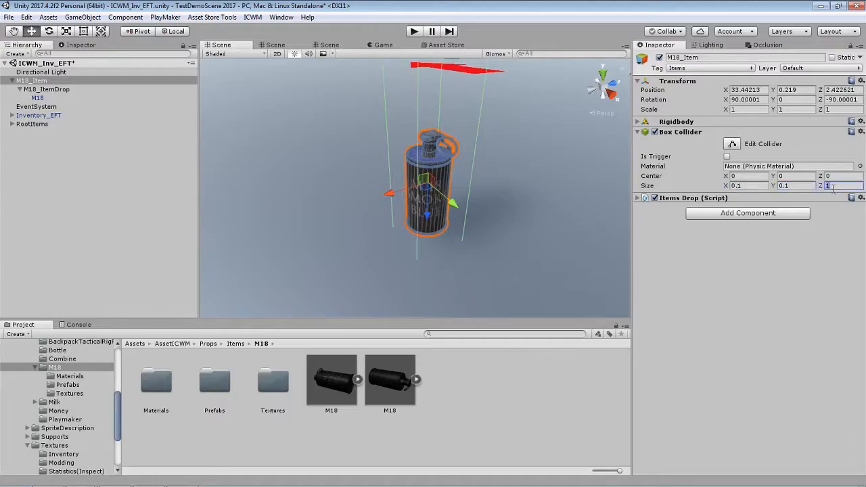
pyautogui.write('0.2')
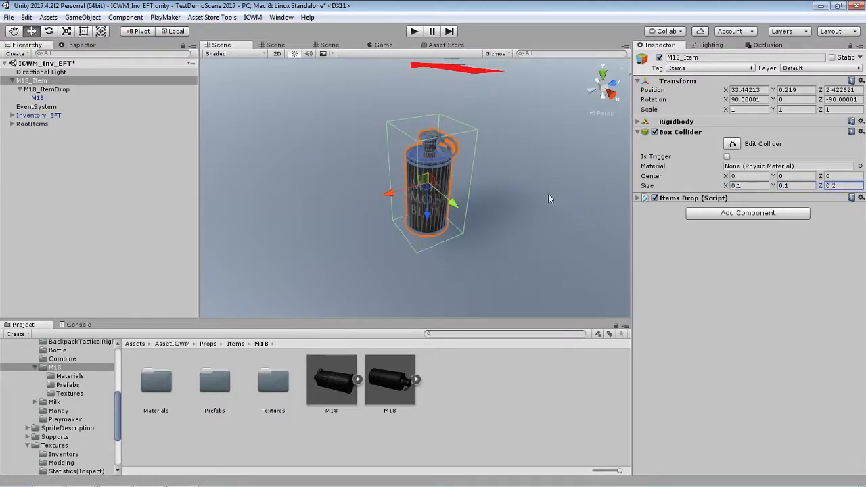
pyautogui.keyDown('alt'); pyautogui.moveTo(554, 198); pyautogui.dragTo(491, 266); pyautogui.keyUp('alt')
pyautogui.click(638, 131)
# - Review the Items Drop script on M18_Item and the Attach Identity script on its child M18_ItemDrop
pyautogui.click(638, 142)
pyautogui.scroll(-1, 738, 107)
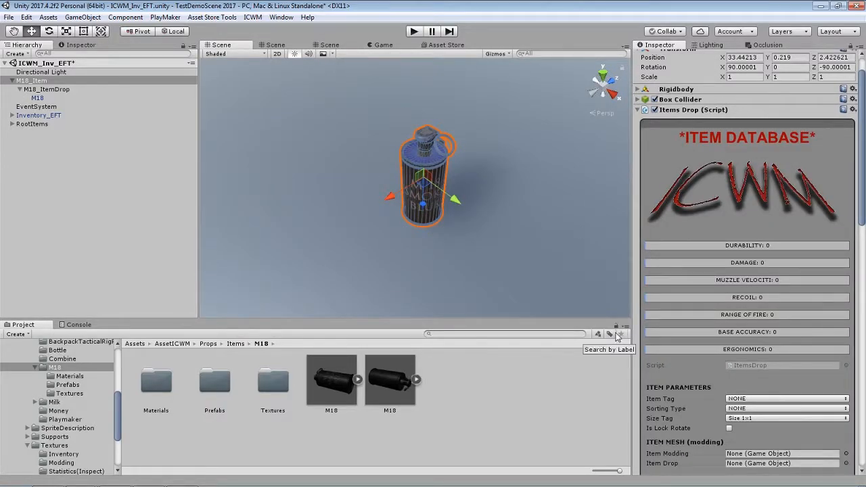
pyautogui.scroll(-3, 682, 328)
pyautogui.scroll(4, 682, 328)
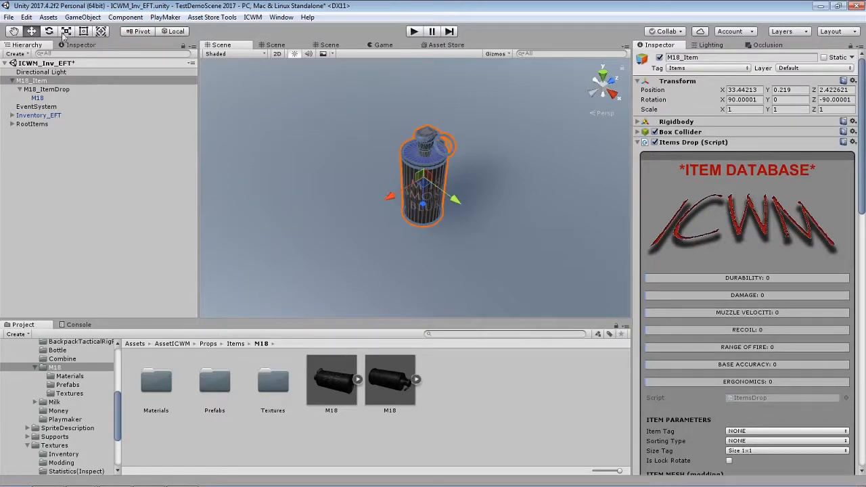
pyautogui.click(39, 89)
pyautogui.click(33, 82)
pyautogui.click(36, 90)
pyautogui.click(33, 82)
pyautogui.click(37, 90)
pyautogui.click(32, 82)
pyautogui.click(41, 90)
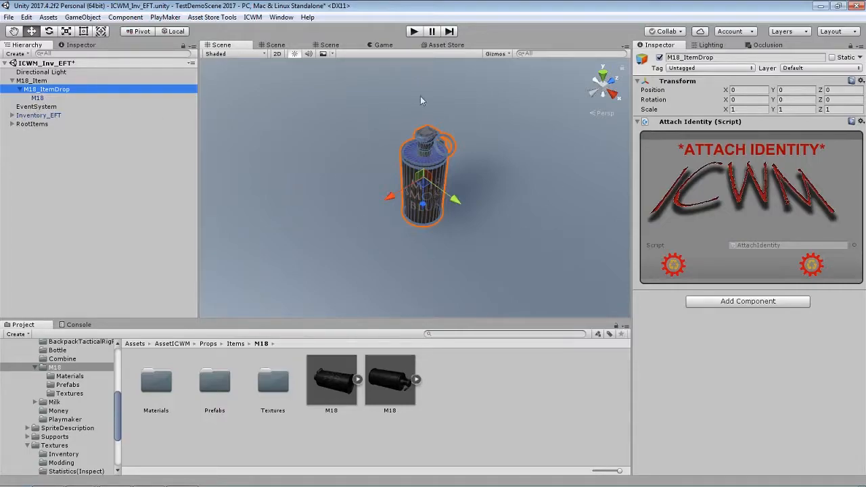
pyautogui.click(20, 89)
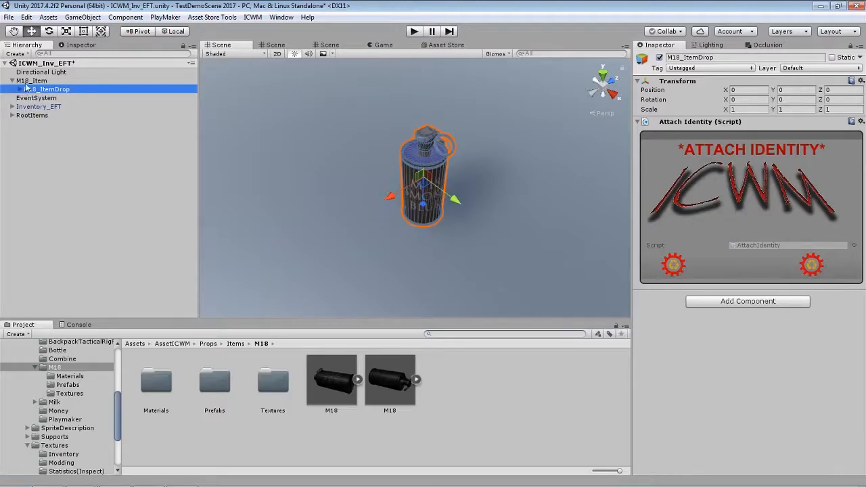
pyautogui.click(29, 81)
pyautogui.click(28, 88)
# - Examine RootSpawnWeaponModding and RootSpawnItemsAttachments under WeaponModding in Inventory_EFT, alongside M18_ItemDrop
pyautogui.click(23, 107)
pyautogui.click(12, 107)
pyautogui.click(55, 159)
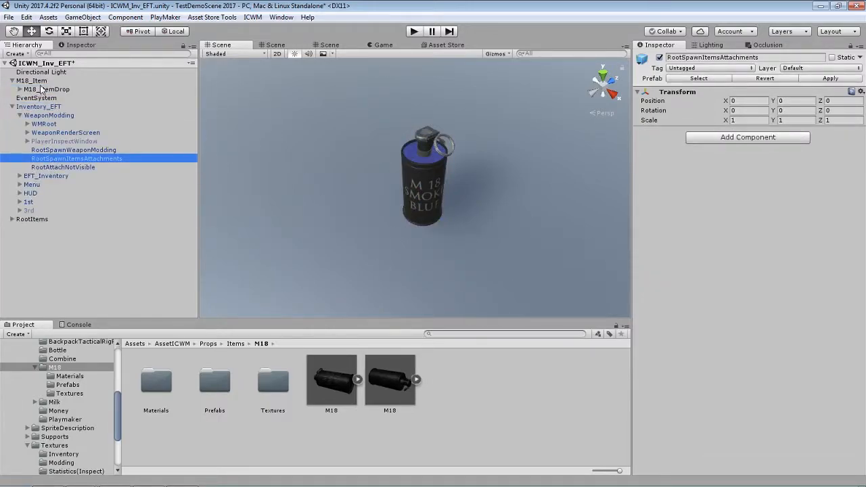
pyautogui.click(31, 90)
pyautogui.click(50, 150)
pyautogui.click(48, 160)
pyautogui.click(33, 92)
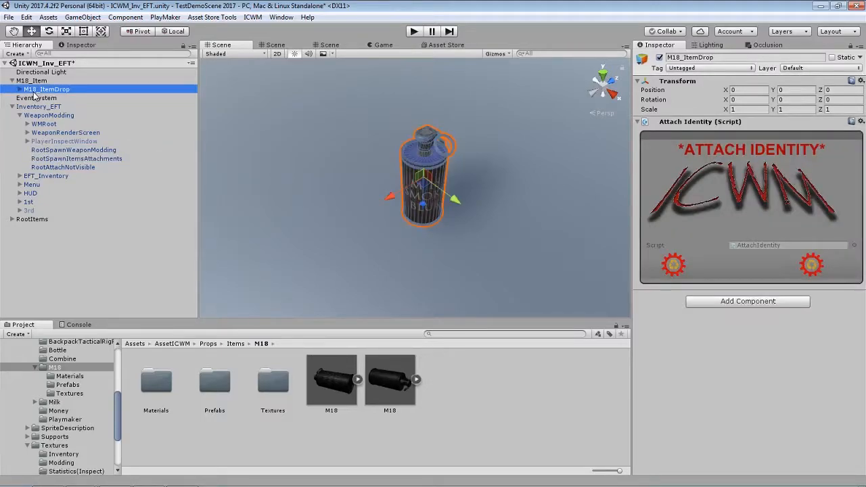
pyautogui.click(49, 160)
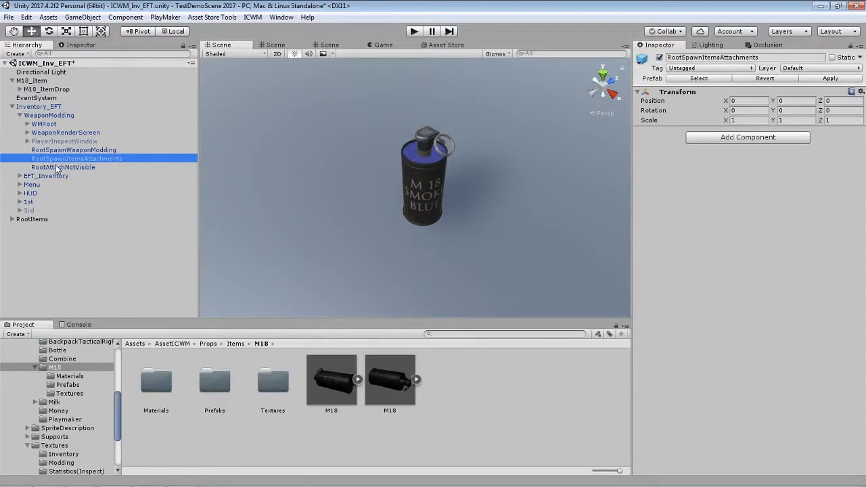
# - Examine the Items Drop parameters on M18_Item, from the item parameters through the stack, combine and magazine sections
pyautogui.click(32, 81)
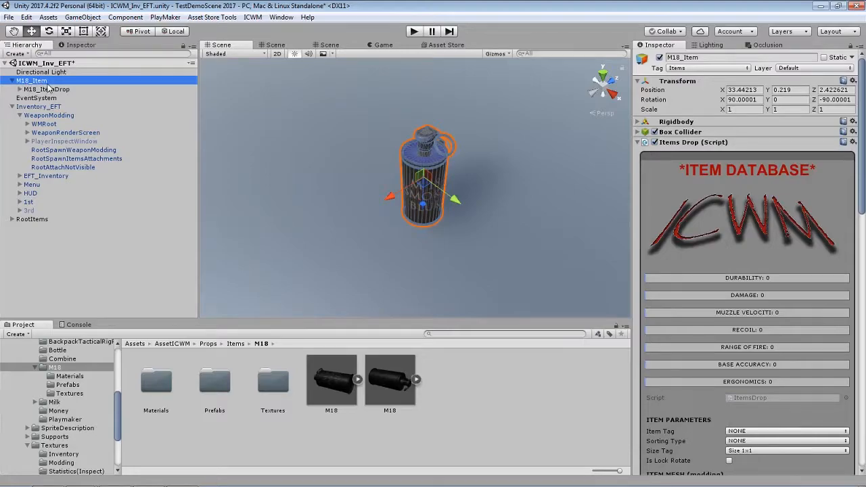
pyautogui.scroll(-5, 758, 232)
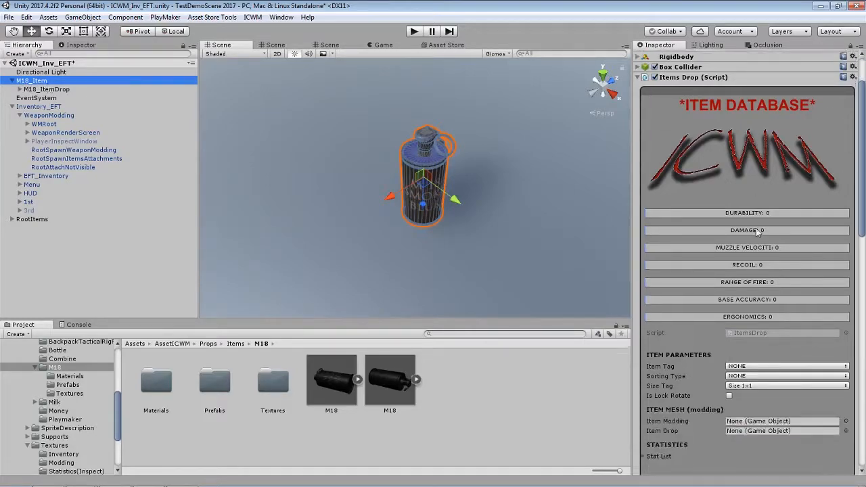
pyautogui.scroll(5, 758, 232)
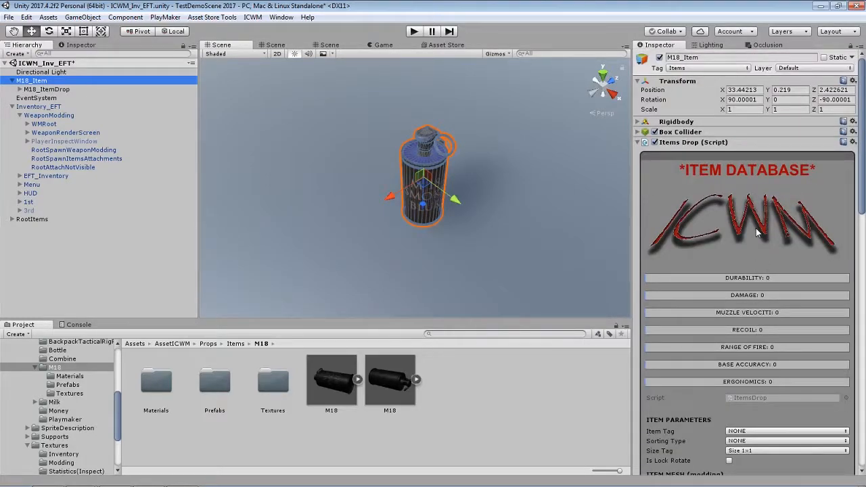
pyautogui.scroll(-3, 758, 232)
pyautogui.scroll(2, 758, 232)
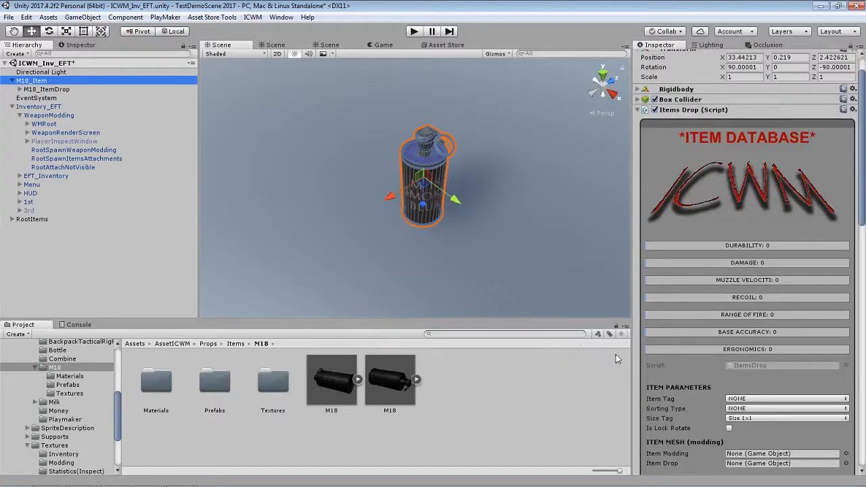
pyautogui.scroll(-10, 680, 366)
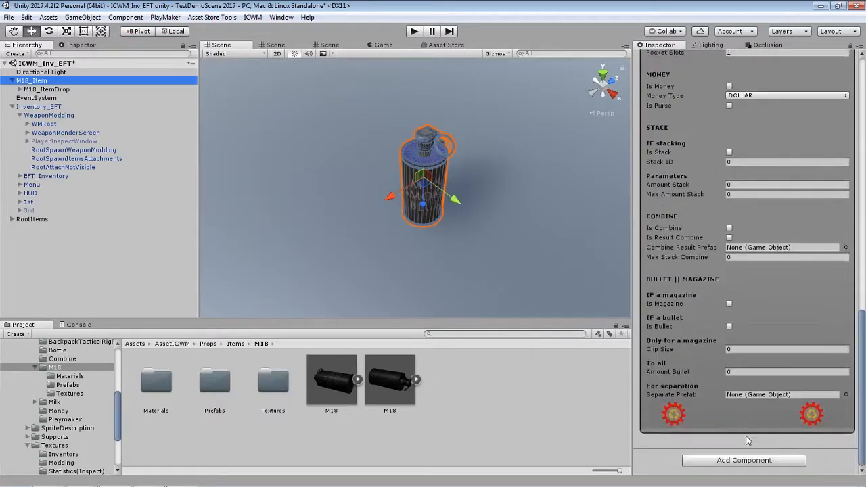
pyautogui.scroll(10, 756, 440)
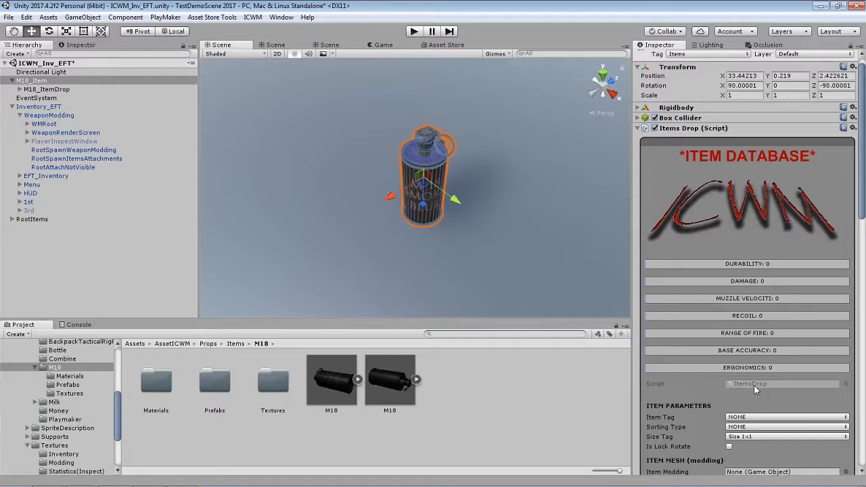
pyautogui.click(40, 89)
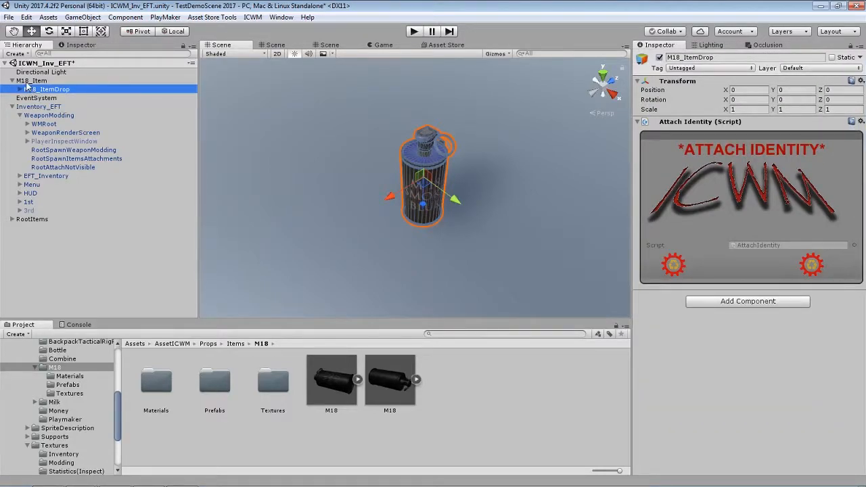
pyautogui.click(27, 81)
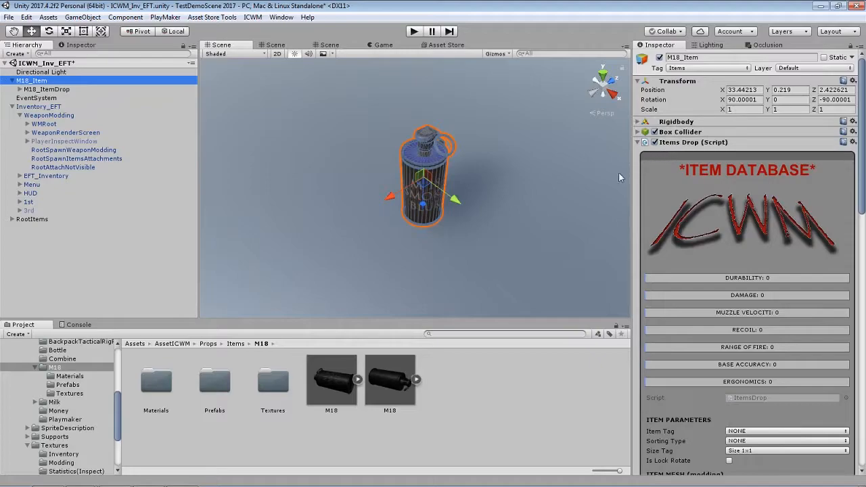
pyautogui.scroll(-5, 644, 237)
pyautogui.scroll(-5, 704, 223)
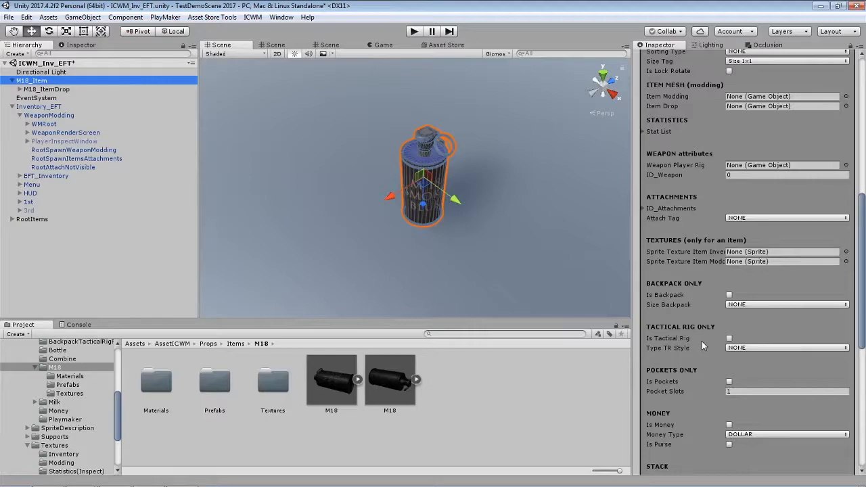
pyautogui.scroll(-3, 700, 350)
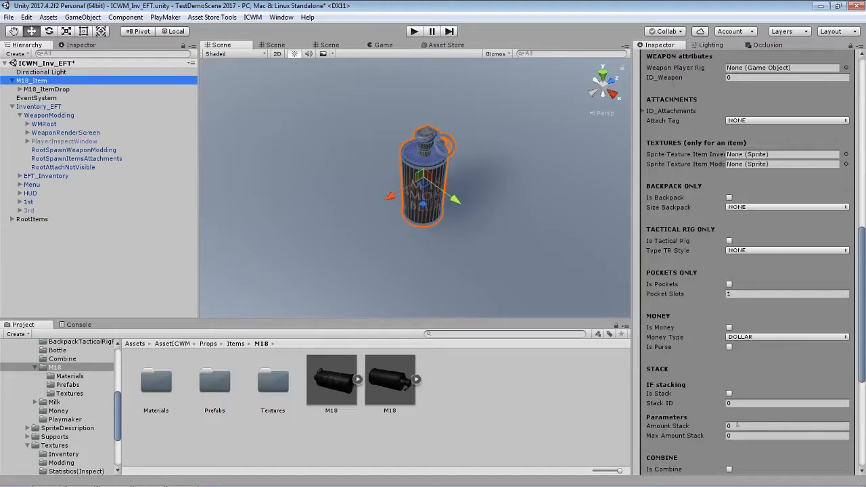
pyautogui.scroll(9, 701, 249)
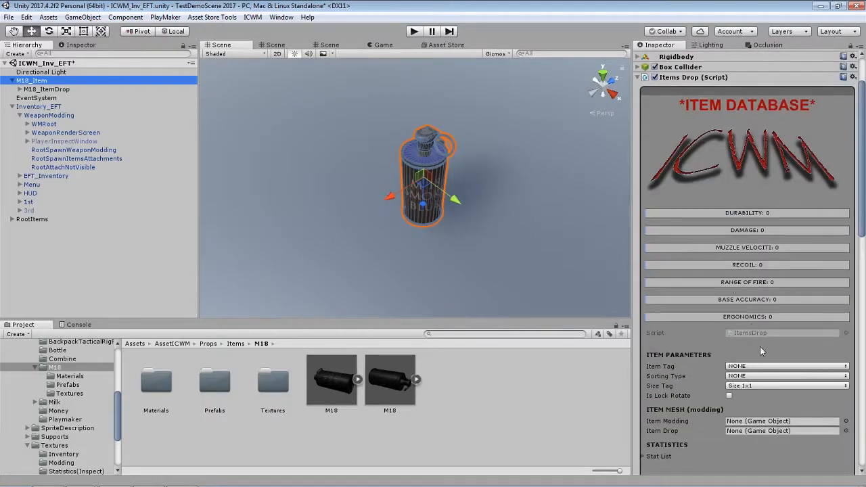
# - Set M18_Item's Item Tag to ITEMS, Sorting Type to WEAPON and Size Tag to Size 1x1, and try assigning M18_ItemDrop as Item Modding
pyautogui.scroll(-3, 769, 351)
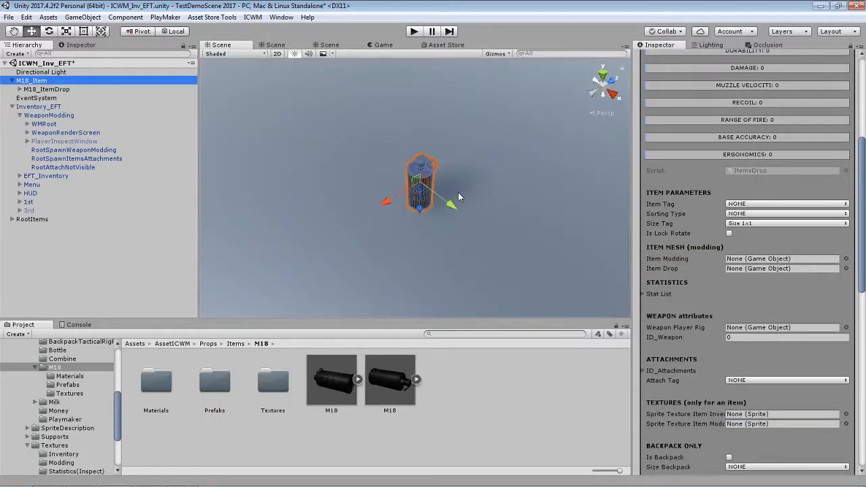
pyautogui.click(744, 205)
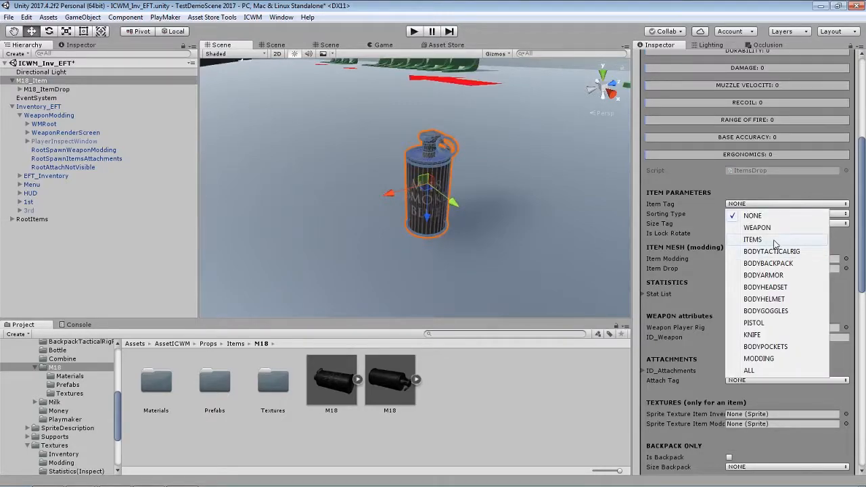
pyautogui.click(754, 241)
pyautogui.click(744, 215)
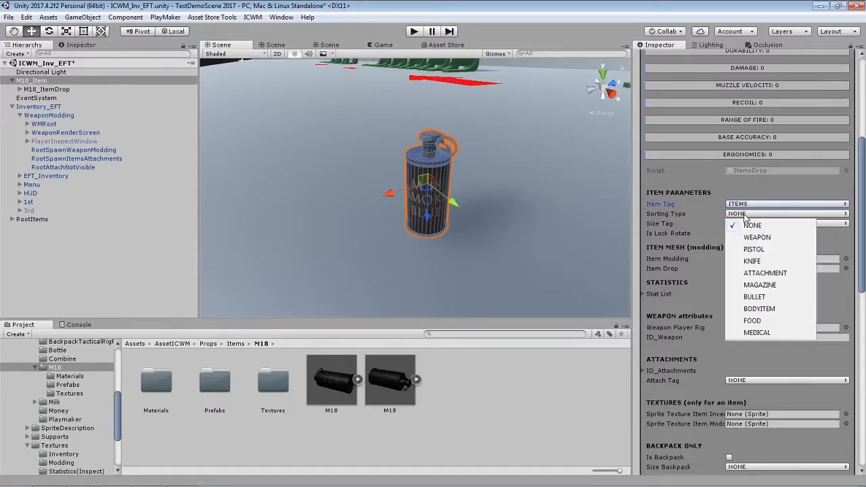
pyautogui.click(771, 238)
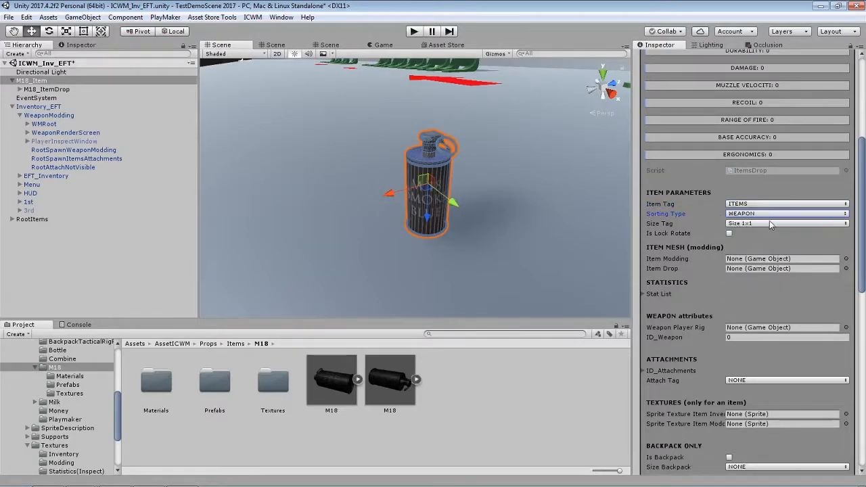
pyautogui.click(746, 225)
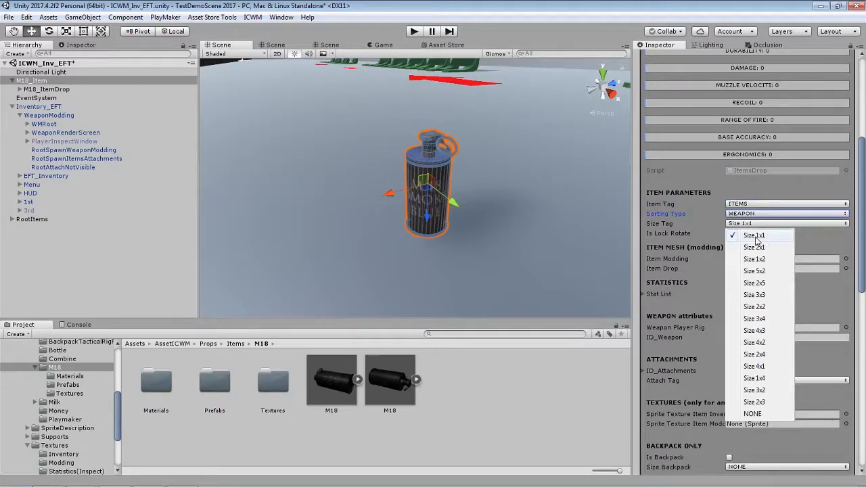
pyautogui.click(757, 240)
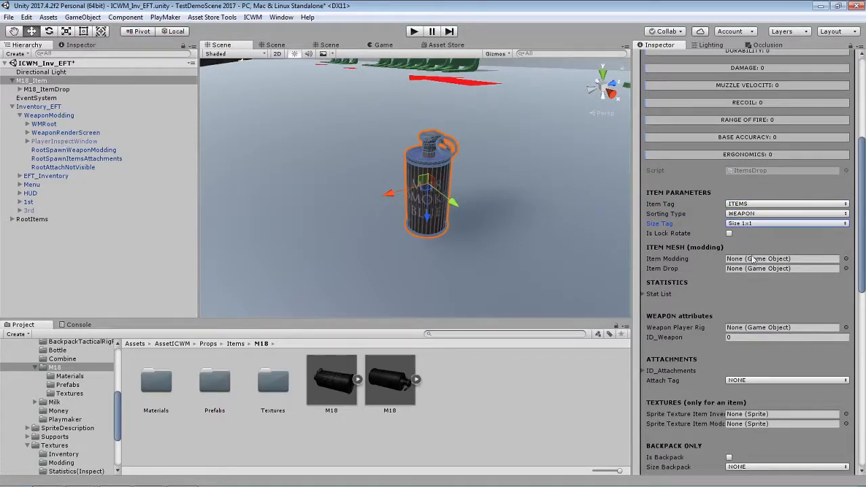
pyautogui.moveTo(44, 90); pyautogui.dragTo(765, 261)
# - Create a folder named NewItem inside the M18 assets folder and open it
pyautogui.rightClick(494, 383)
pyautogui.moveTo(501, 167)
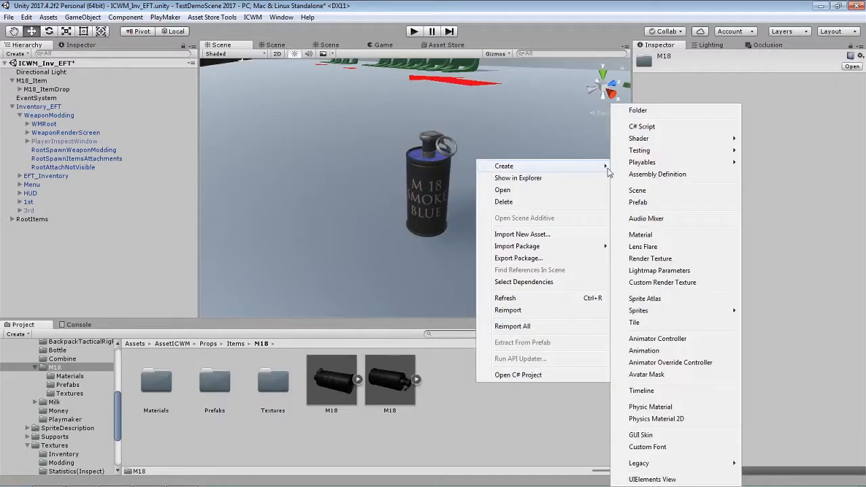
pyautogui.click(639, 113)
pyautogui.write('NewItem')
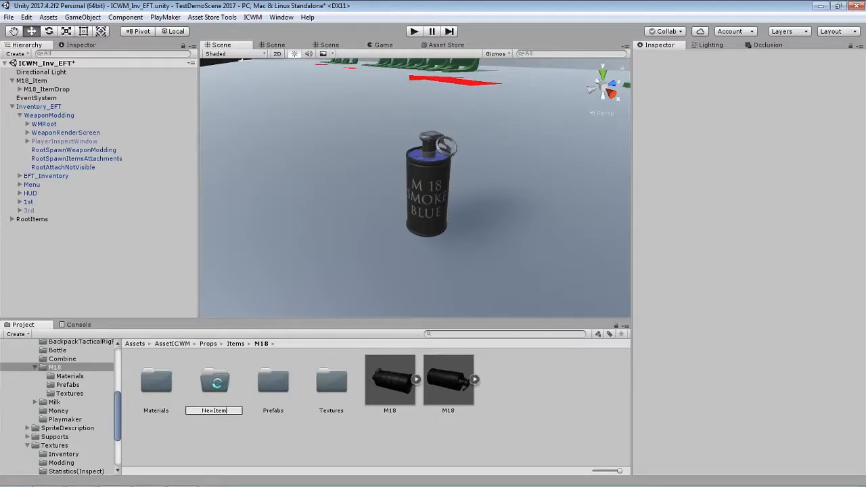
pyautogui.press('Return')
pyautogui.doubleClick(226, 398)
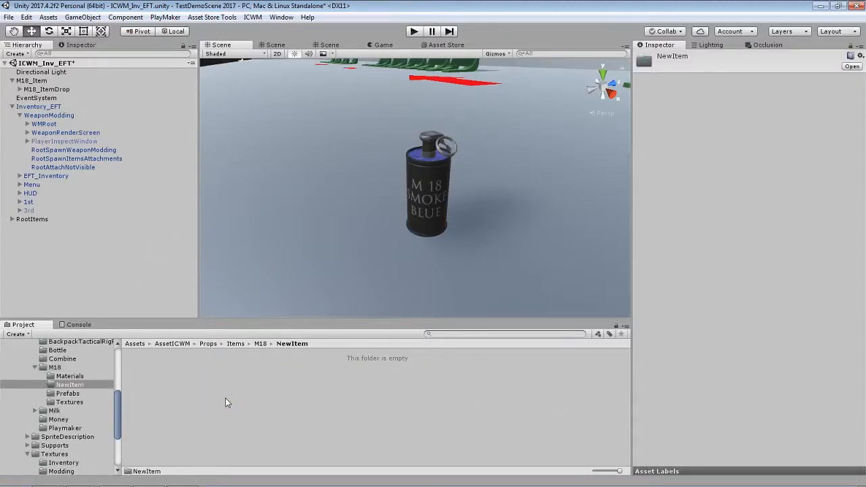
# - Save M18_ItemDrop and M18_Item as prefabs in the NewItem folder and assign the M18_ItemDrop prefab as M18_Item's Item Drop
pyautogui.moveTo(34, 89); pyautogui.dragTo(203, 404)
pyautogui.click(38, 81)
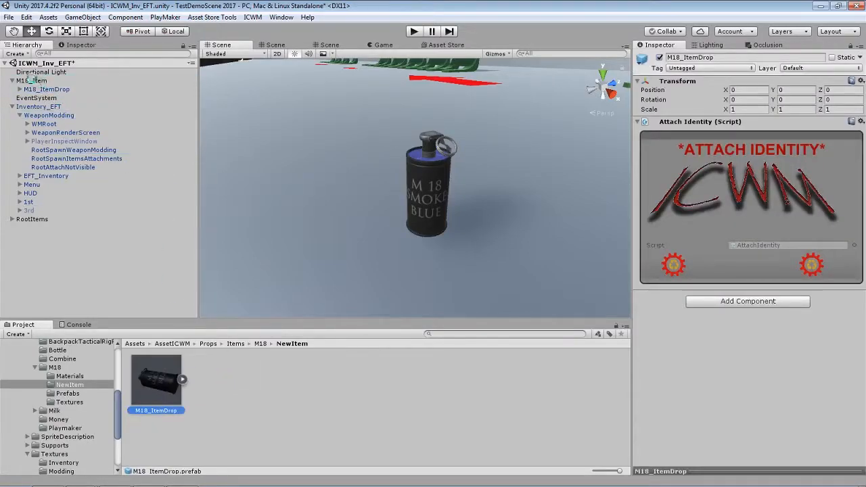
pyautogui.click(29, 81)
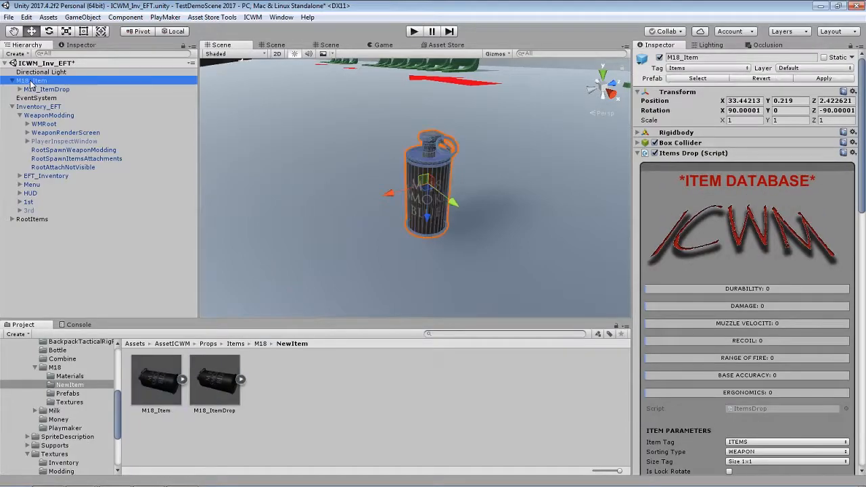
pyautogui.moveTo(861, 190); pyautogui.dragTo(850, 262)
pyautogui.moveTo(225, 391); pyautogui.dragTo(734, 299)
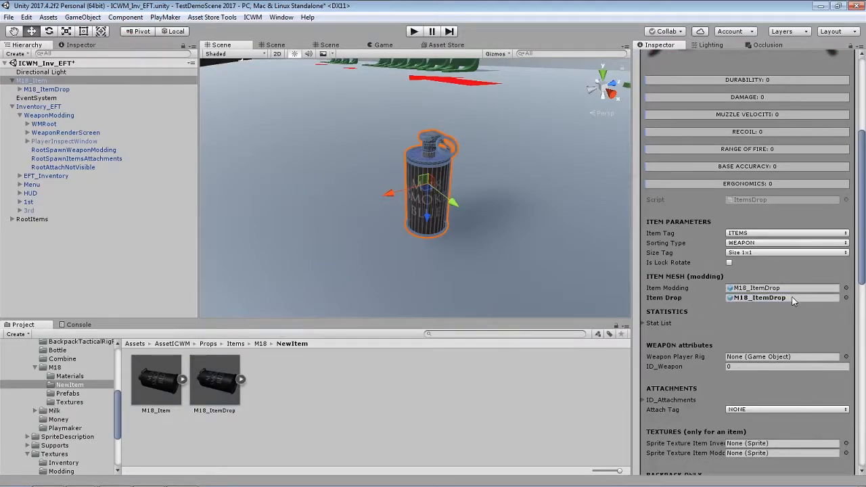
# - In M18_Item's Stat List, set Item Name to M18, Item Price to 100, Item Description to 12345 and Item Tooltip to 54321
pyautogui.click(644, 323)
pyautogui.scroll(-3, 737, 248)
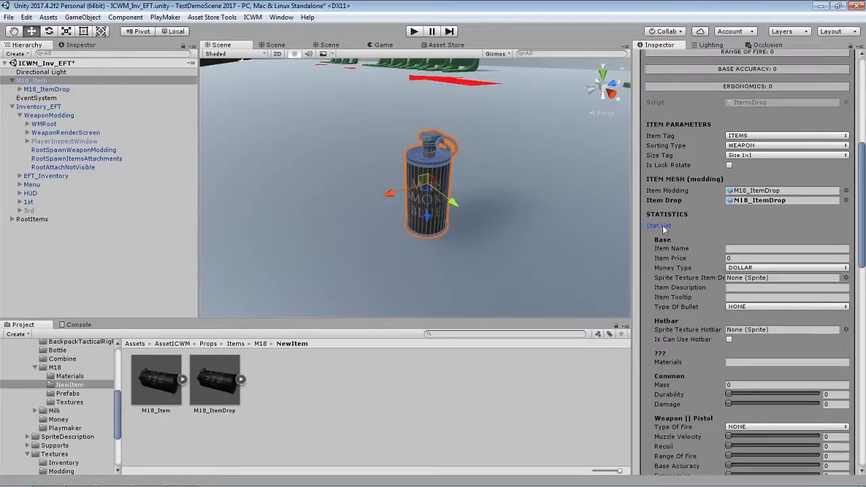
pyautogui.scroll(-1, 739, 242)
pyautogui.click(743, 216)
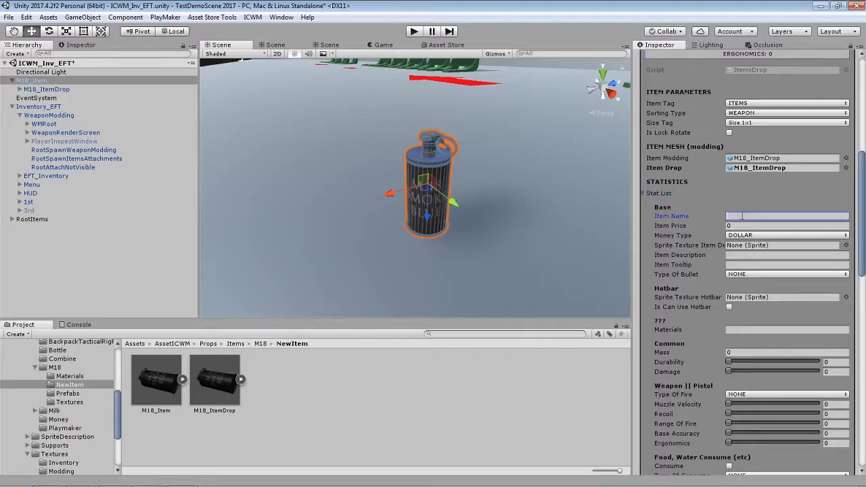
pyautogui.write('M18')
pyautogui.click(738, 226)
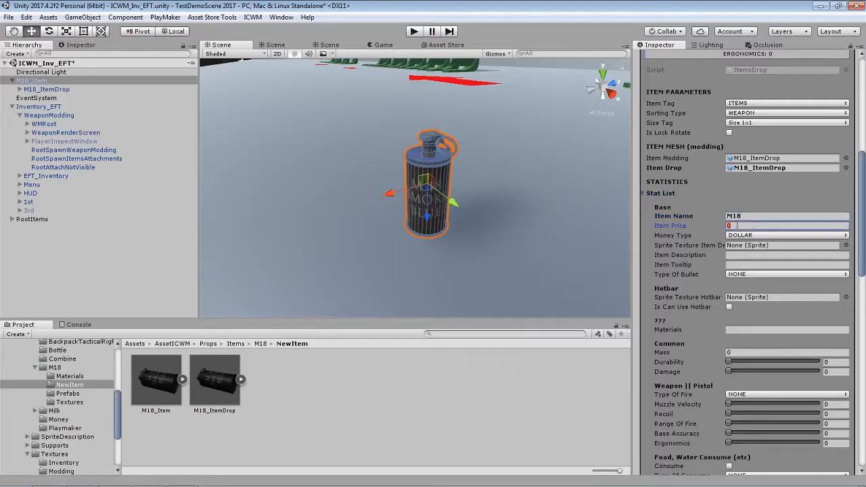
pyautogui.write('100')
pyautogui.click(739, 254)
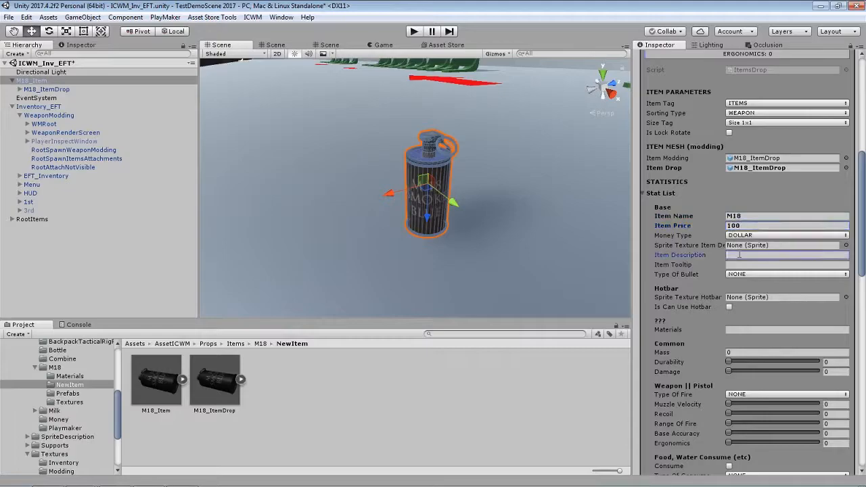
pyautogui.write('12345')
pyautogui.click(737, 265)
pyautogui.write('54321')
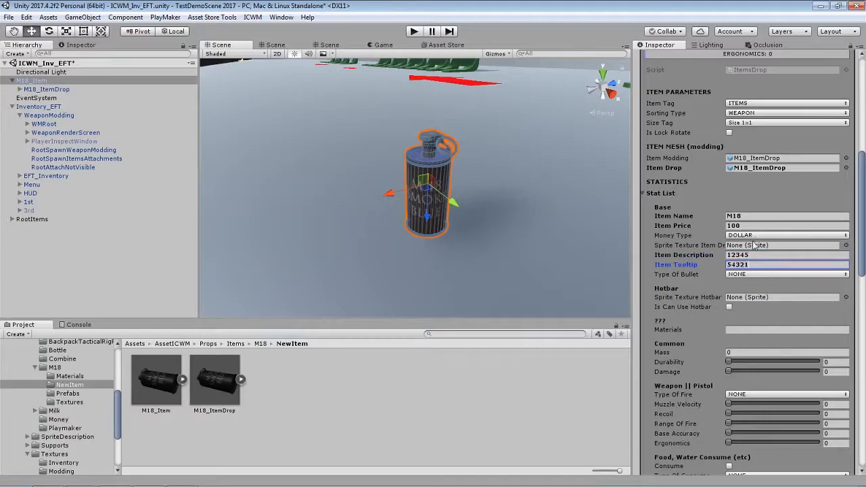
# - Assign the InvM18 sprite from the Inventory textures folder to M18_Item's base item description sprite and Hotbar sprite in the Stat List
pyautogui.click(260, 426)
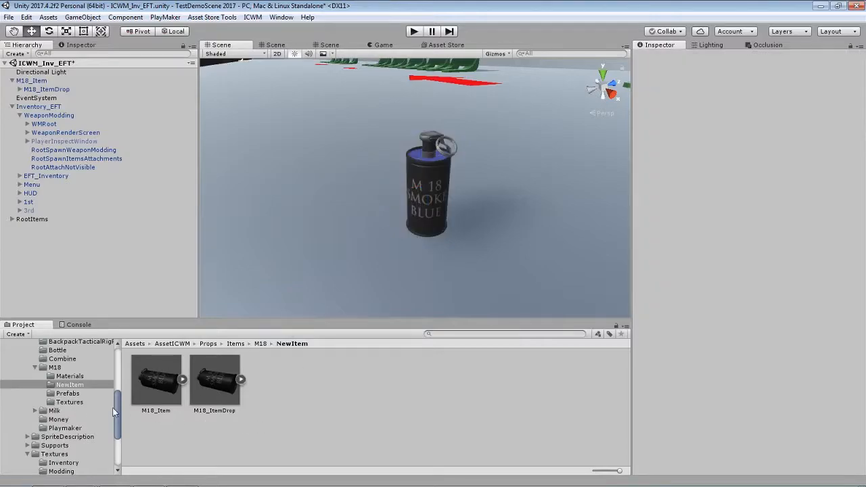
pyautogui.click(54, 454)
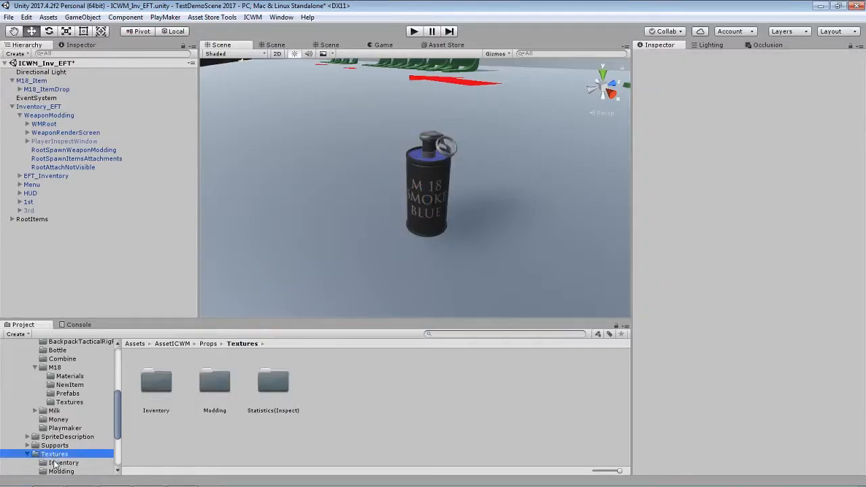
pyautogui.click(59, 463)
pyautogui.click(32, 90)
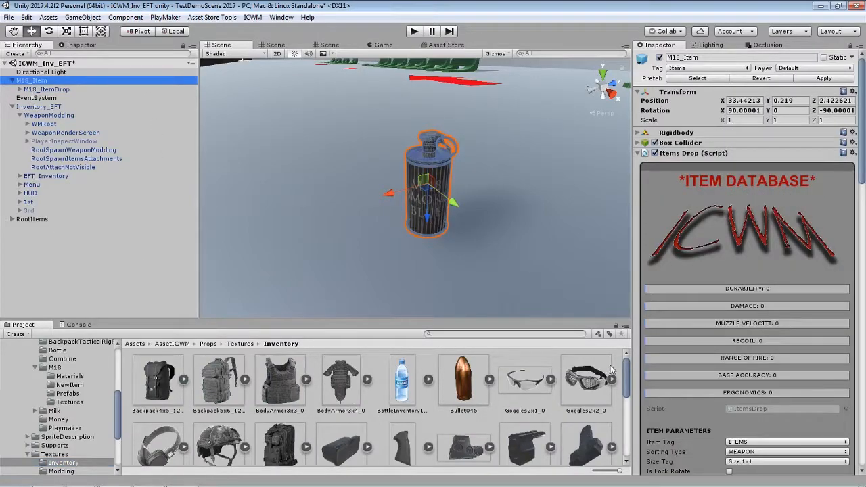
pyautogui.scroll(-5, 610, 371)
pyautogui.scroll(-10, 857, 269)
pyautogui.moveTo(219, 372); pyautogui.dragTo(785, 182)
pyautogui.scroll(5, 731, 244)
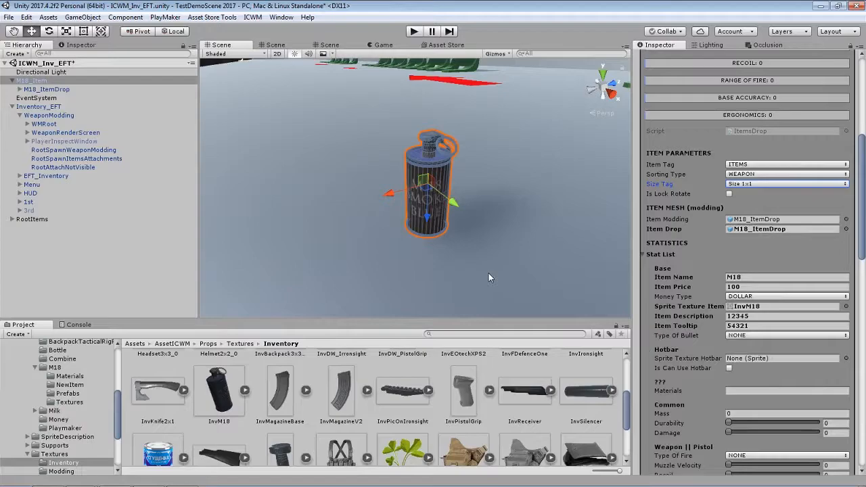
pyautogui.moveTo(234, 397); pyautogui.dragTo(733, 360)
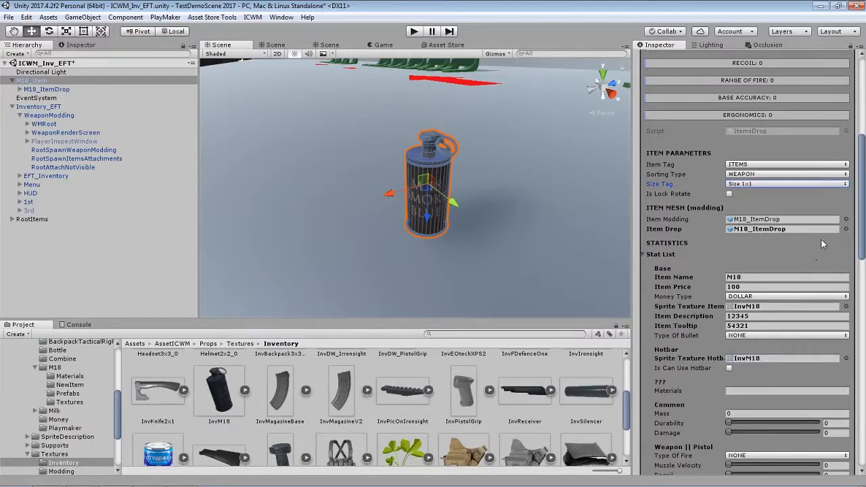
# - Review M18_Item's parameters with the Stat List collapsed, including the available Size Tag options and the item texture fields
pyautogui.scroll(-2, 865, 249)
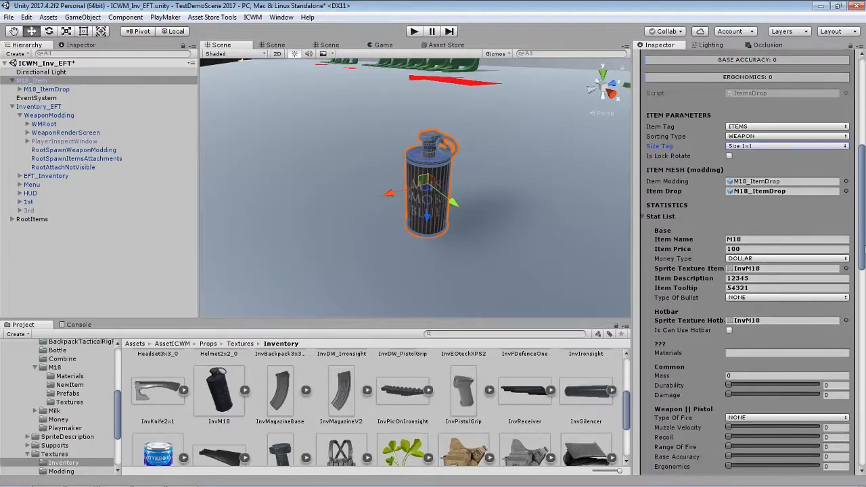
pyautogui.click(643, 217)
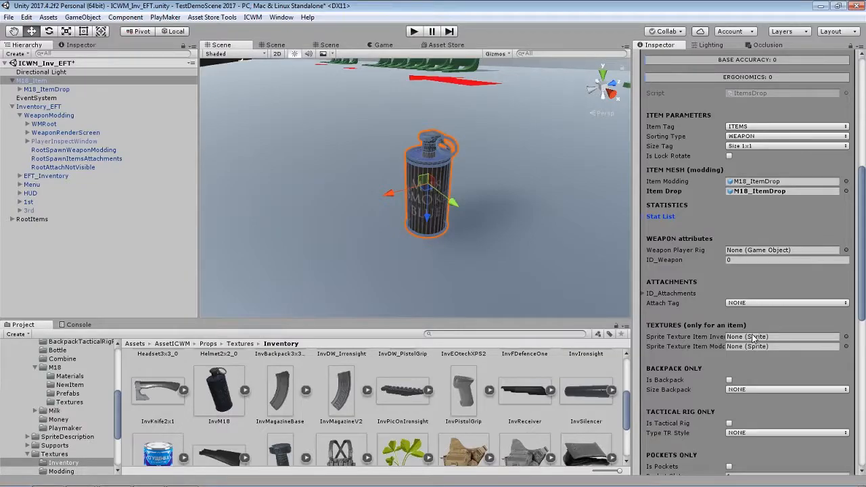
pyautogui.click(741, 147)
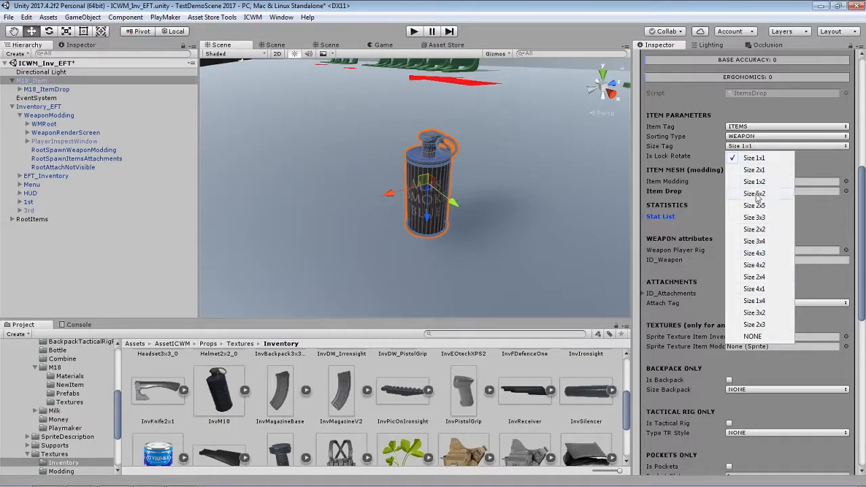
pyautogui.click(864, 223)
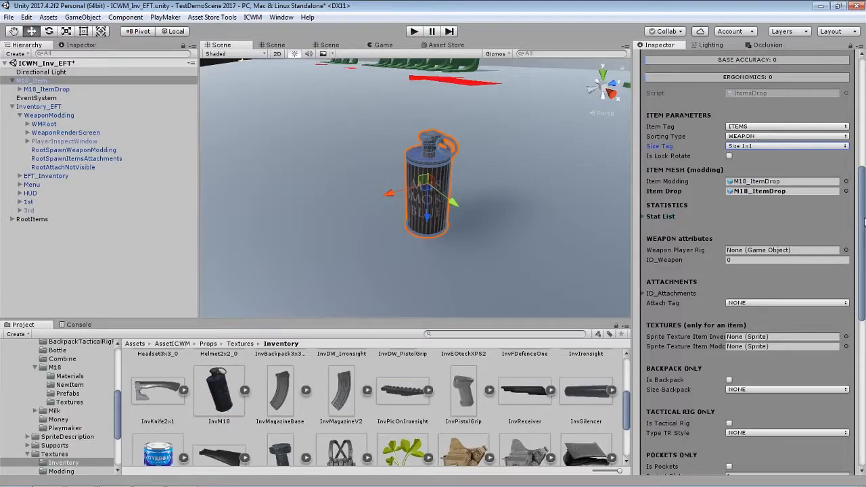
pyautogui.scroll(-2, 865, 222)
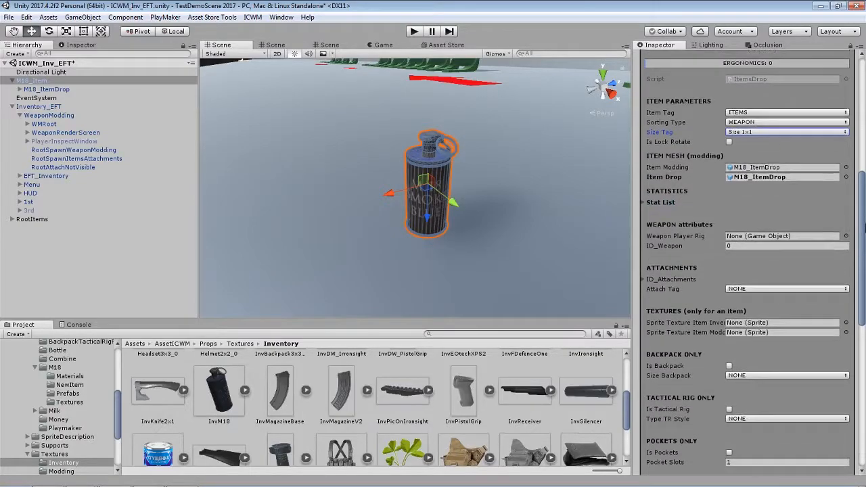
# - In M18_Item's Stat List, enable Is Can Use Hotbar and set Mass to 0.6, Durability to 64 and Damage to 767
pyautogui.click(645, 196)
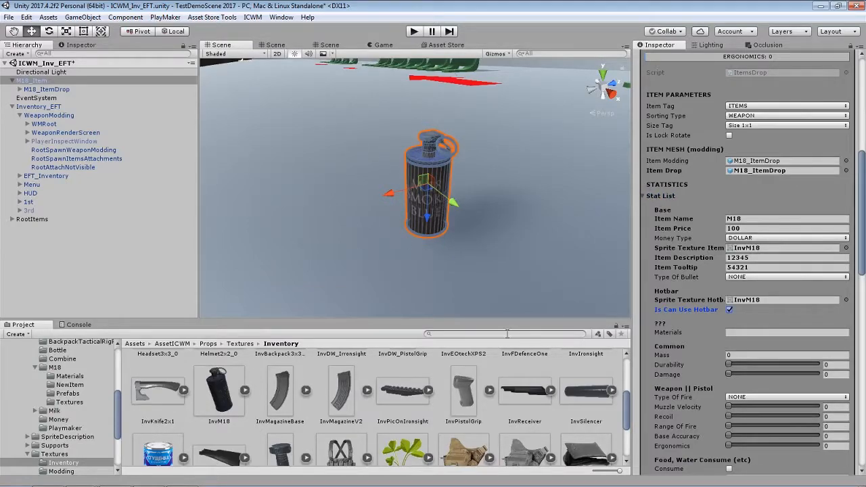
pyautogui.scroll(-3, 776, 309)
pyautogui.click(693, 262)
pyautogui.write('0.6')
pyautogui.moveTo(732, 269); pyautogui.dragTo(797, 277)
pyautogui.scroll(-1, 761, 277)
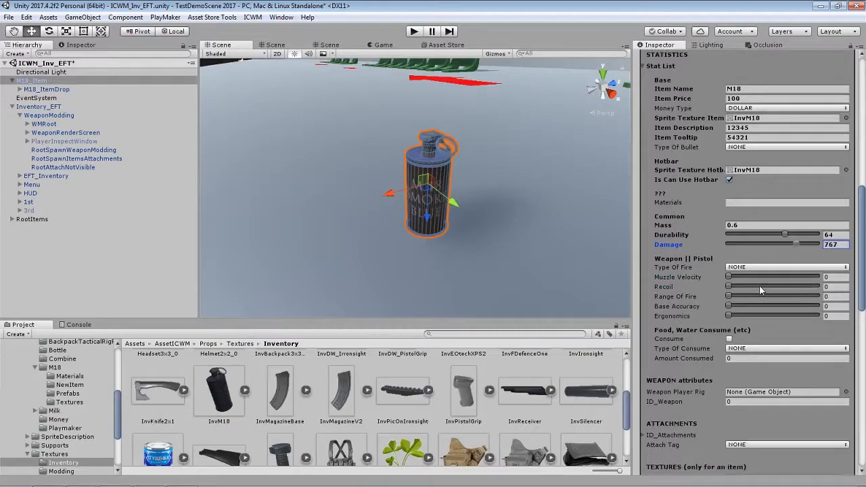
# - Collapse the Stat List and assign the InvM18 sprite as M18_Item's inventory sprite under the item-only textures
pyautogui.scroll(5, 759, 285)
pyautogui.click(644, 232)
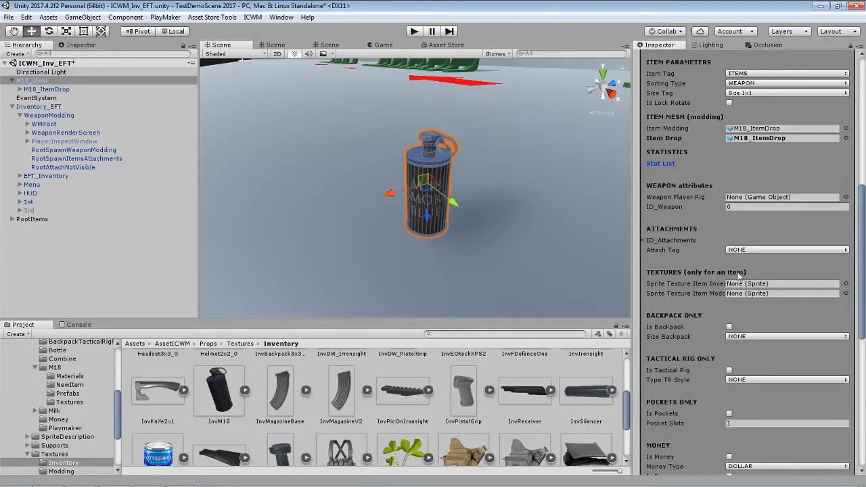
pyautogui.moveTo(219, 390); pyautogui.dragTo(718, 287)
pyautogui.moveTo(864, 243)
pyautogui.mouseDown()
pyautogui.moveTo(864, 232)
pyautogui.moveTo(864, 379)
pyautogui.moveTo(862, 231)
pyautogui.mouseUp()
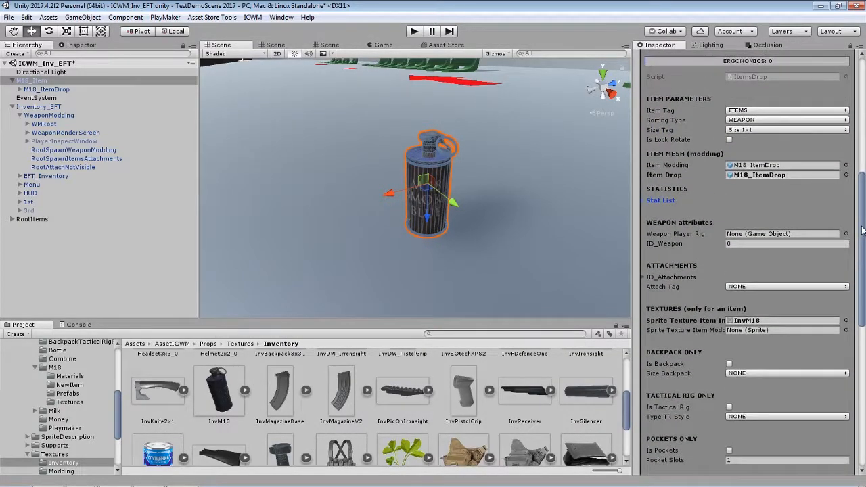
# - Review M18_Item's Items Drop settings, from the stat bars to the stack section, and collapse the component
pyautogui.scroll(3, 715, 162)
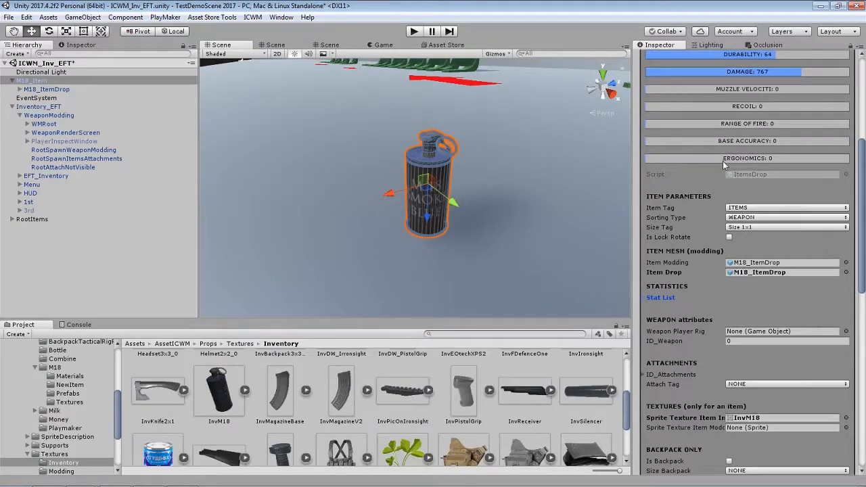
pyautogui.scroll(-4, 724, 303)
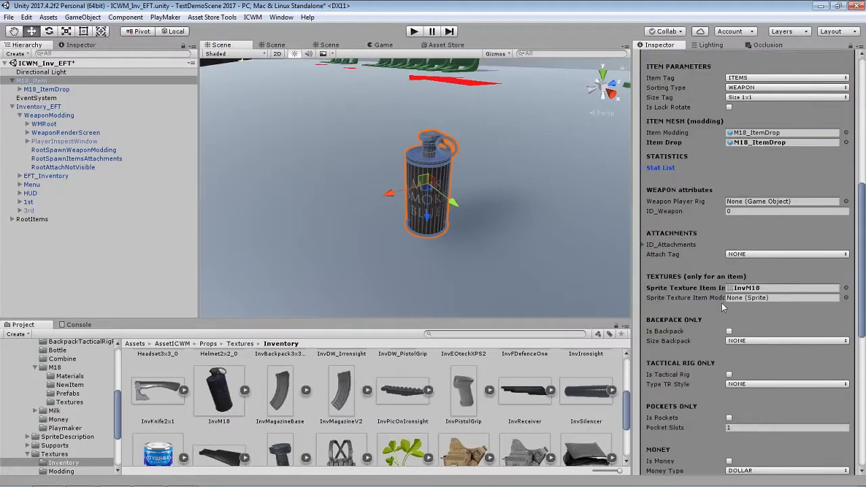
pyautogui.scroll(-4, 677, 425)
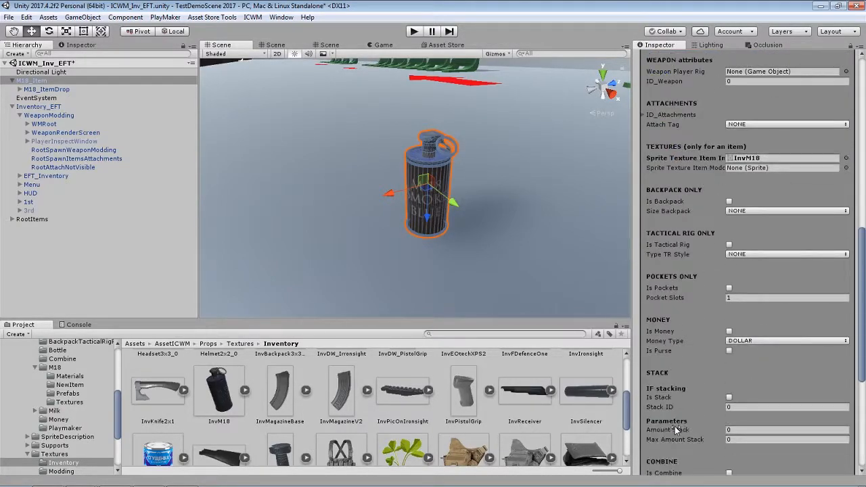
pyautogui.scroll(15, 721, 408)
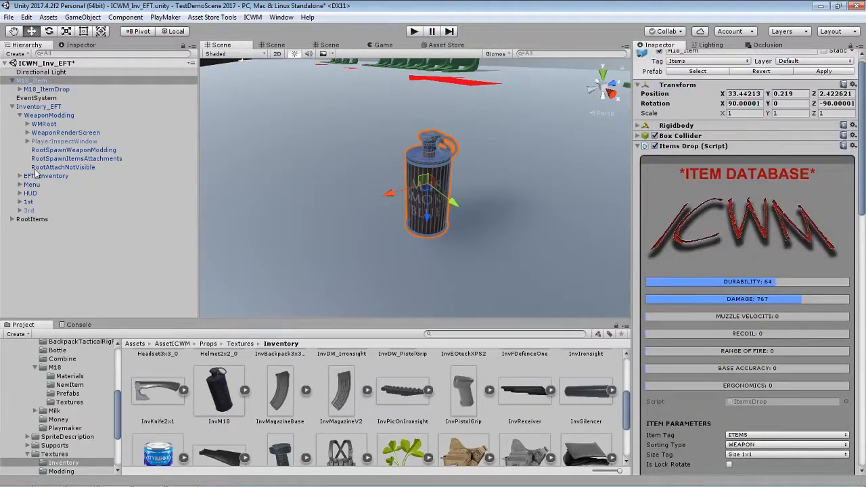
pyautogui.click(638, 146)
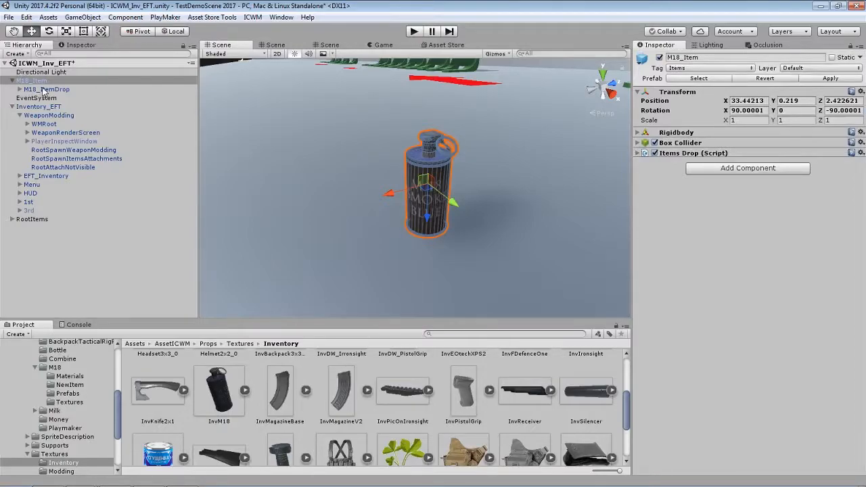
# - Replace the M18_Item and M18_ItemDrop prefabs in the NewItem folder with the configured scene objects
pyautogui.click(73, 386)
pyautogui.moveTo(52, 89); pyautogui.dragTo(215, 376)
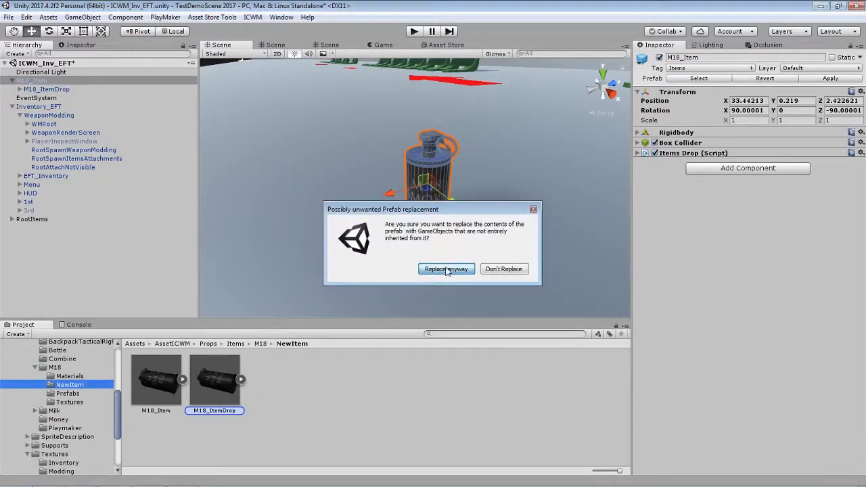
pyautogui.moveTo(32, 81); pyautogui.dragTo(154, 375)
pyautogui.click(28, 90)
pyautogui.moveTo(28, 90); pyautogui.dragTo(215, 378)
pyautogui.click(445, 271)
# - Delete M18_Item from the scene and place a new instance of the M18_Item prefab there, raised to Y 0.216
pyautogui.click(31, 81)
pyautogui.press('Delete')
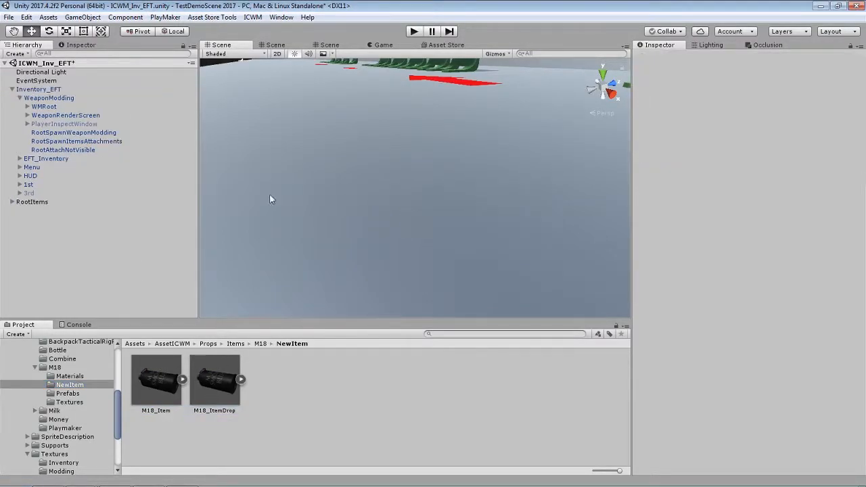
pyautogui.moveTo(158, 401); pyautogui.dragTo(436, 231)
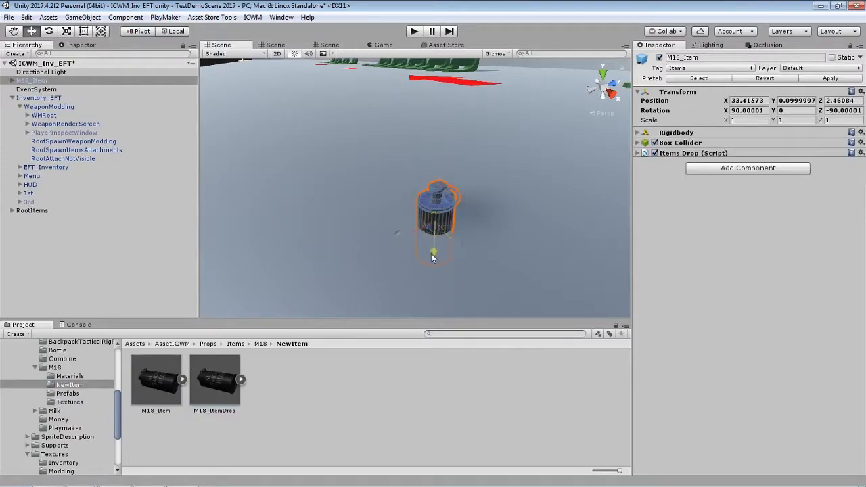
# - Examine the M18 mesh nested under M18_ItemDrop in the new M18_Item instance, with the Rotate tool active
pyautogui.click(27, 81)
pyautogui.click(12, 81)
pyautogui.click(19, 90)
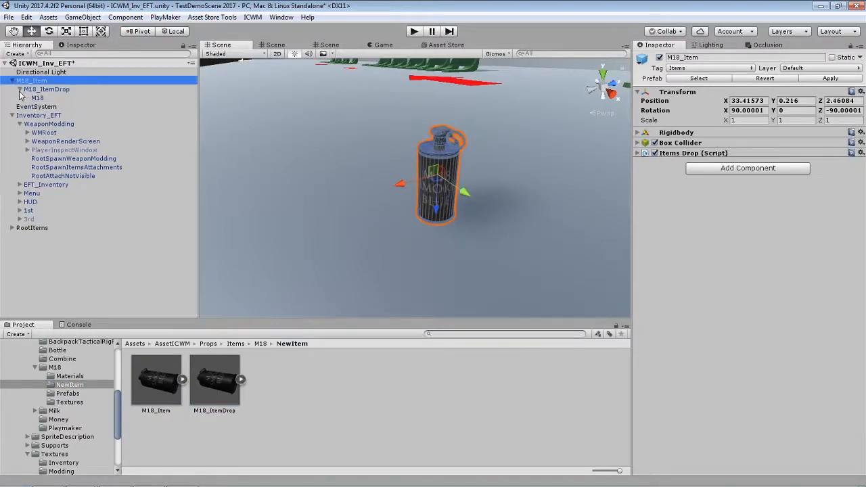
pyautogui.click(39, 99)
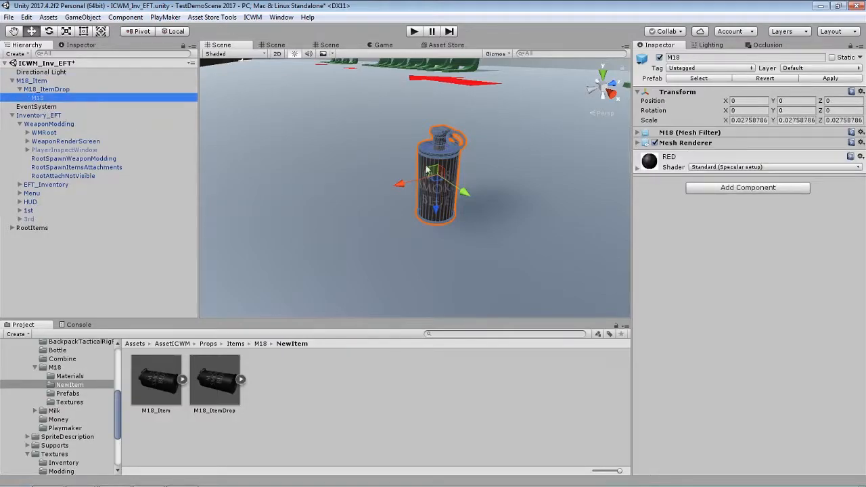
pyautogui.rightClick(446, 277)
pyautogui.scroll(3, 447, 278)
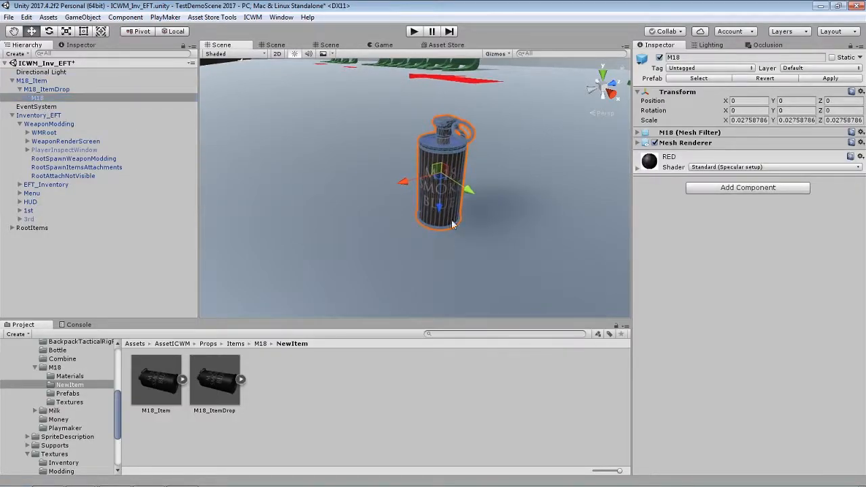
pyautogui.moveTo(451, 201); pyautogui.dragTo(449, 221, button='middle')
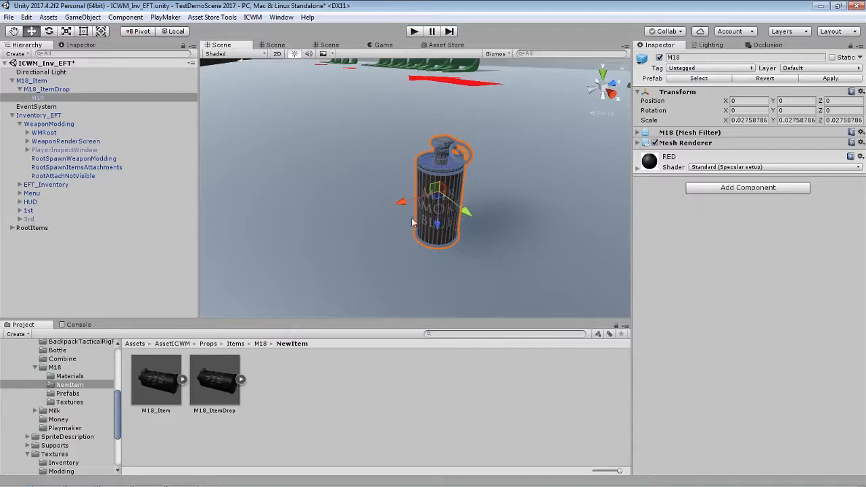
pyautogui.press('e')
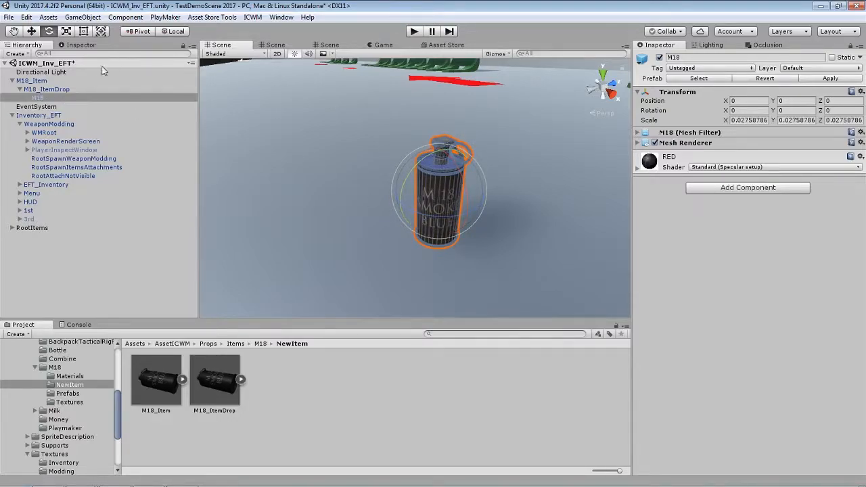
# - Set the Y rotation of M18_ItemDrop to 180
pyautogui.click(64, 90)
pyautogui.press('w')
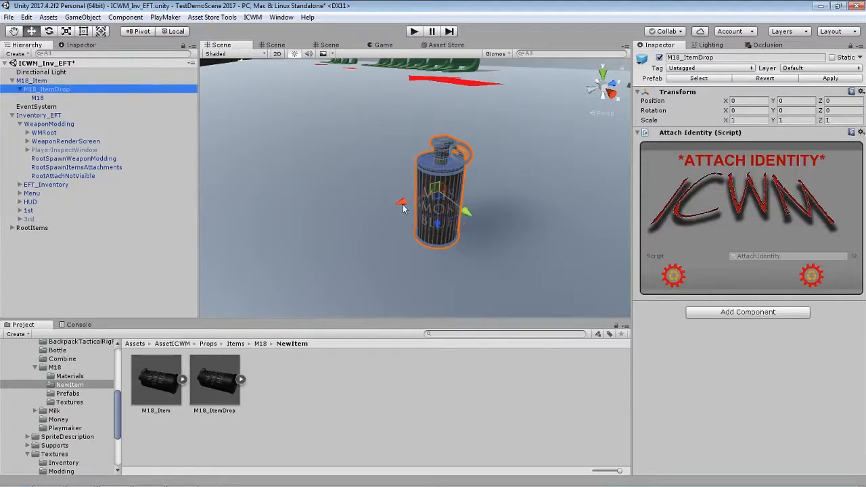
pyautogui.press('e')
pyautogui.moveTo(477, 203); pyautogui.dragTo(820, 195)
pyautogui.click(790, 110)
pyautogui.write('180')
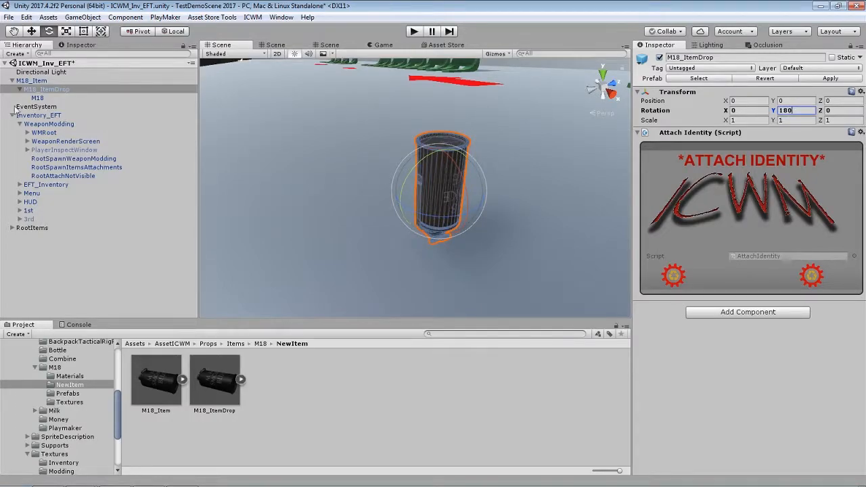
# - Set the Y rotation of the M18 mesh nested under M18_ItemDrop to 180
pyautogui.click(36, 98)
pyautogui.click(792, 110)
pyautogui.write('180')
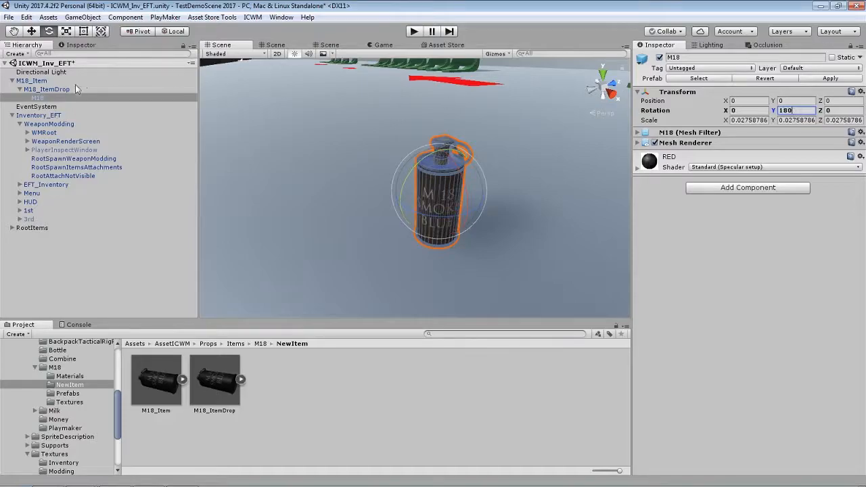
# - Replace the M18_ItemDrop and M18_Item prefabs in the NewItem folder with the rotated scene objects
pyautogui.click(46, 89)
pyautogui.click(20, 89)
pyautogui.press('w')
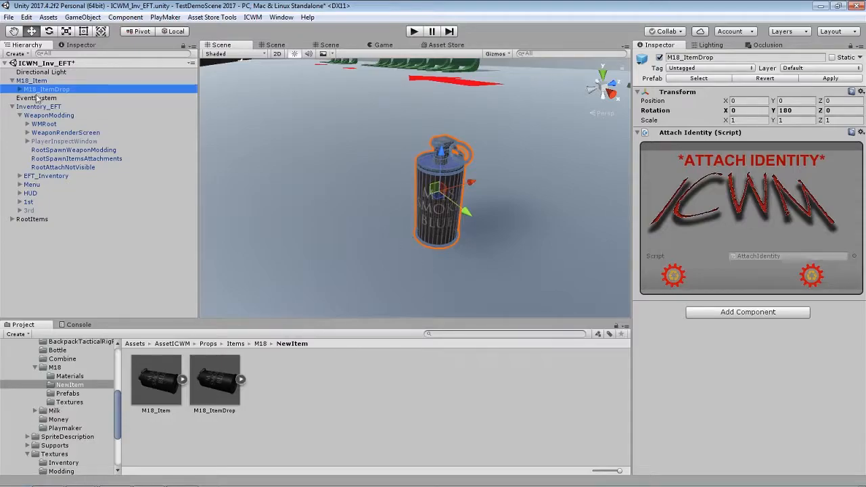
pyautogui.moveTo(35, 89); pyautogui.dragTo(217, 385)
pyautogui.click(447, 269)
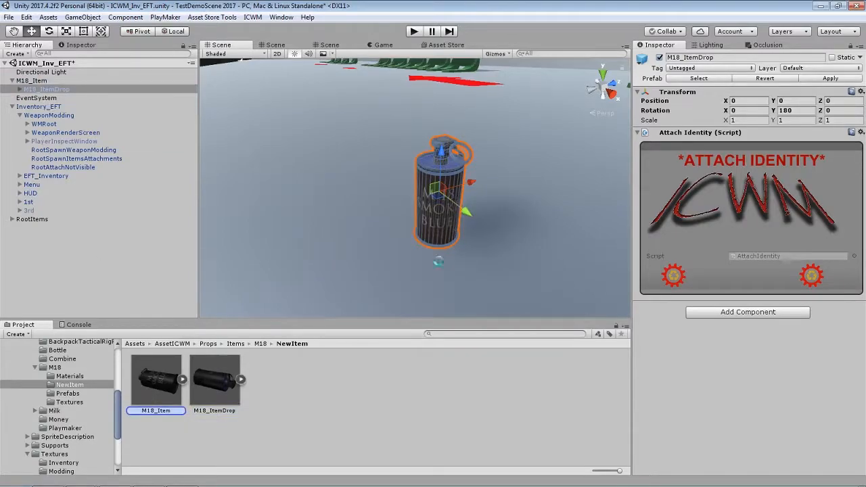
# - Delete M18_Item from the scene and place a fresh instance of the M18_Item prefab on the floor, raised to Y 0.213
pyautogui.press('Delete')
pyautogui.click(415, 256)
pyautogui.moveTo(415, 256); pyautogui.dragTo(412, 208)
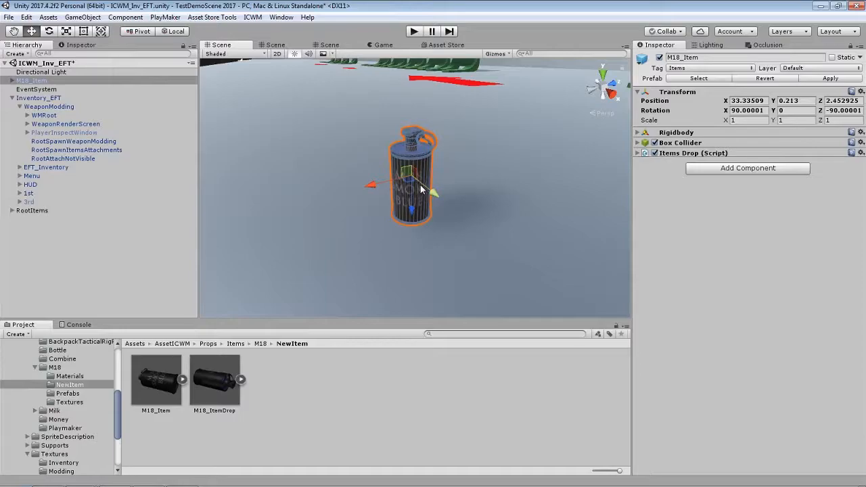
# - Run the scene in the Game view, pick up a backpack and the M18, and open the inventory
pyautogui.click(381, 46)
pyautogui.click(419, 31)
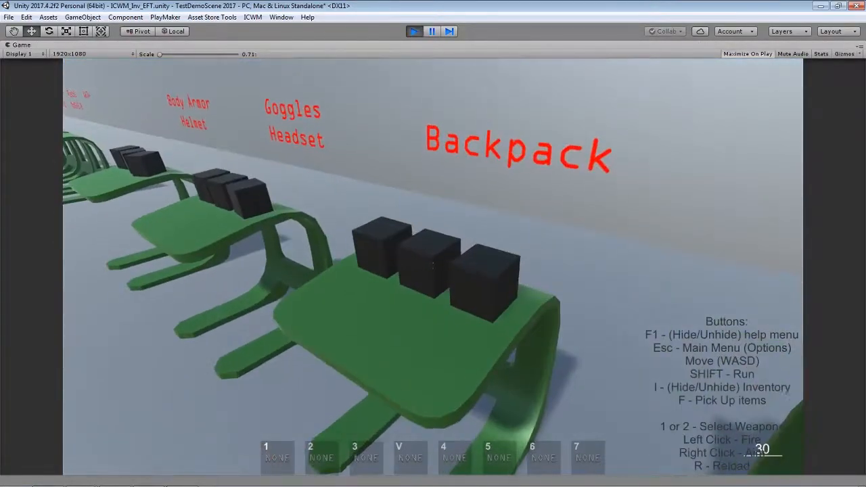
pyautogui.press('w')
pyautogui.press('f')
pyautogui.press('i')
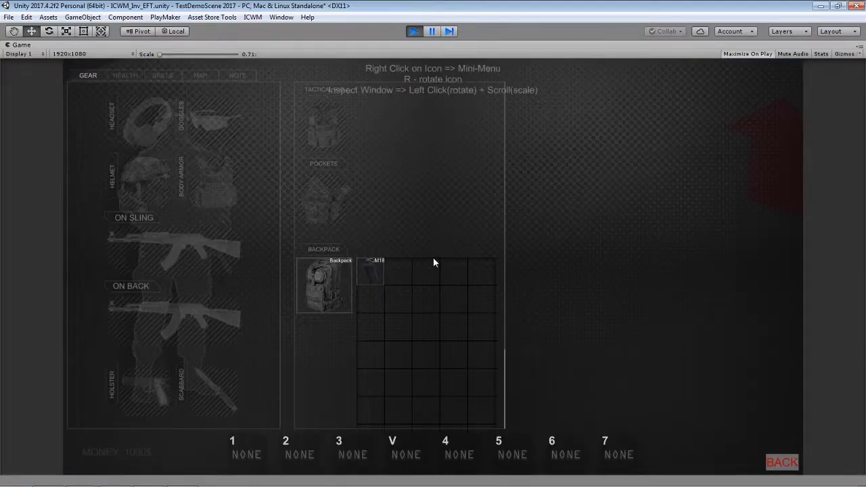
# - Test assigning the M18 to quick slot 4, move it within the backpack grid and drop it from the inventory
pyautogui.moveTo(378, 271); pyautogui.dragTo(459, 450)
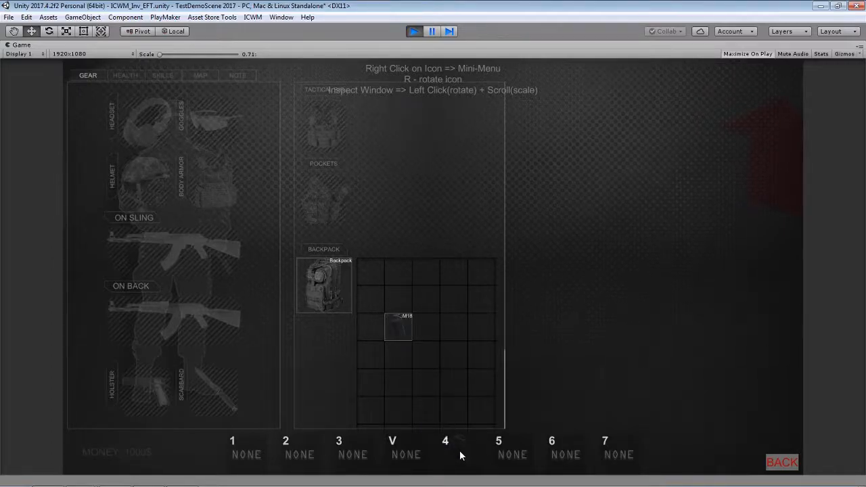
pyautogui.rightClick(403, 332)
pyautogui.click(433, 318)
pyautogui.moveTo(401, 327); pyautogui.dragTo(428, 305)
pyautogui.rightClick(428, 303)
pyautogui.click(450, 297)
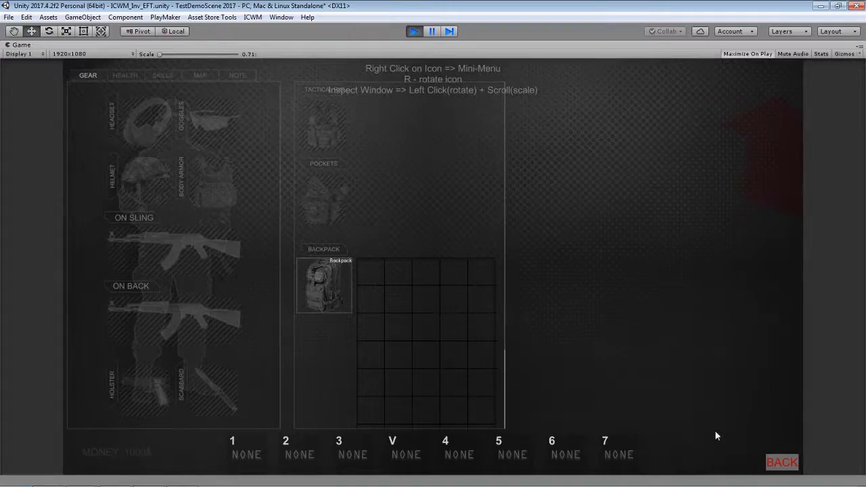
# - Close the inventory, pick the dropped M18 up from the floor and reopen the inventory
pyautogui.click(781, 464)
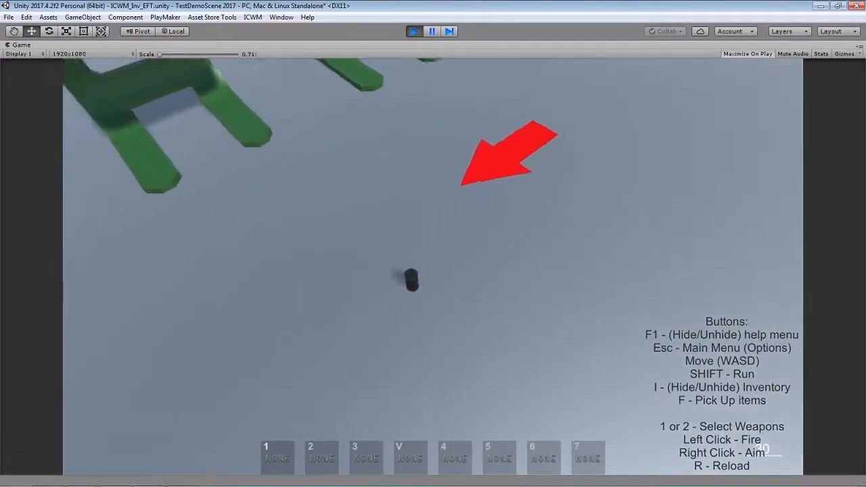
pyautogui.press('f')
pyautogui.press('i')
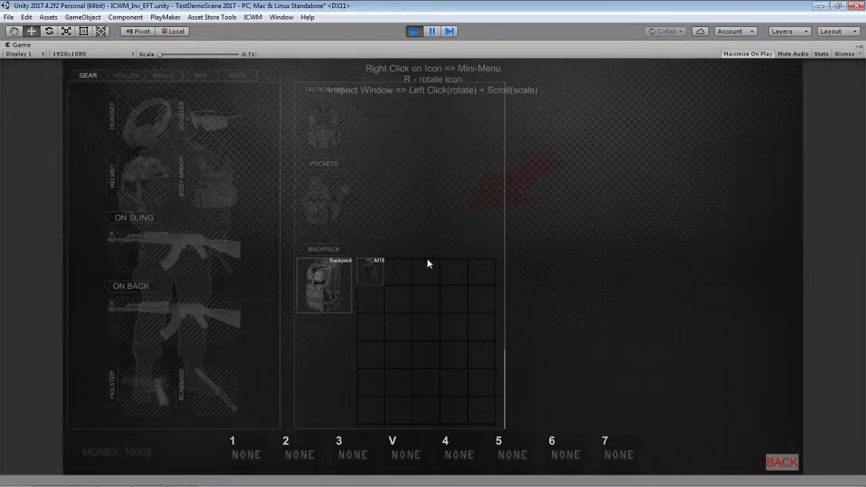
# - Inspect the M18 from the backpack, rotating its model and checking its statistic and description pages
pyautogui.rightClick(375, 266)
pyautogui.click(407, 249)
pyautogui.moveTo(325, 204); pyautogui.dragTo(303, 197)
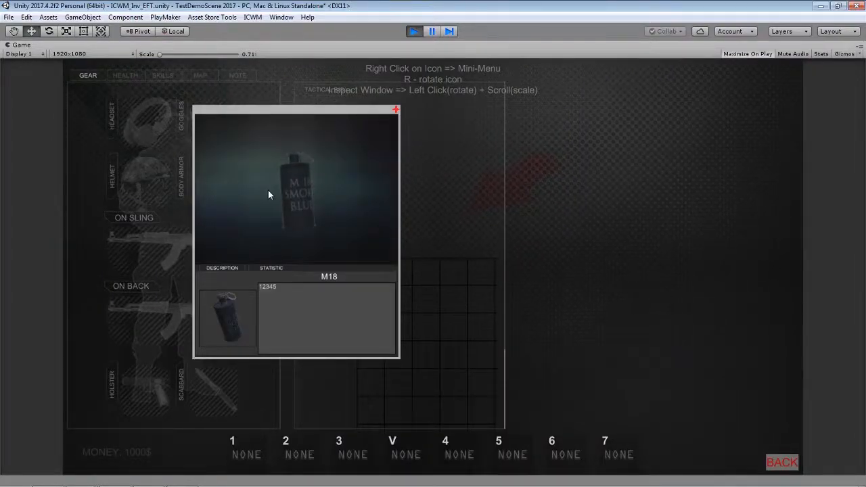
pyautogui.moveTo(292, 140)
pyautogui.mouseDown()
pyautogui.moveTo(283, 223)
pyautogui.moveTo(220, 184)
pyautogui.moveTo(300, 146)
pyautogui.mouseUp()
pyautogui.click(271, 268)
pyautogui.click(222, 268)
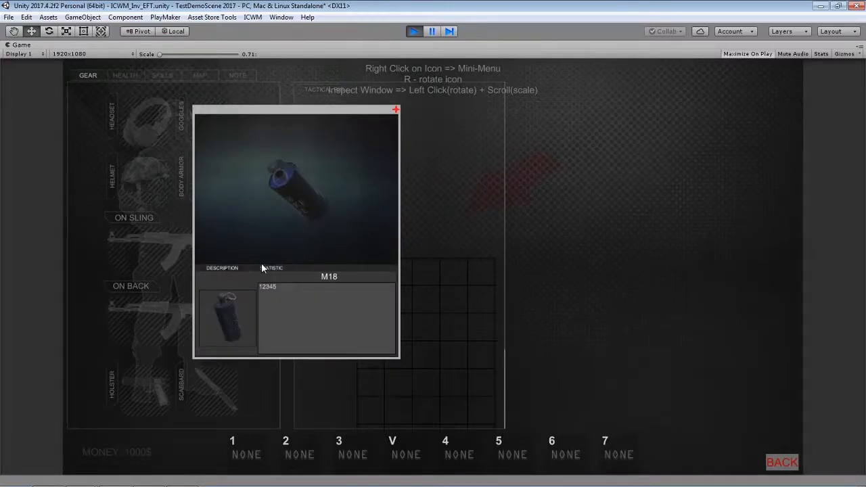
# - Close the M18's inspection window and the inventory, walk to the shop and open it
pyautogui.click(396, 110)
pyautogui.click(782, 462)
pyautogui.press('w')
pyautogui.press('f')
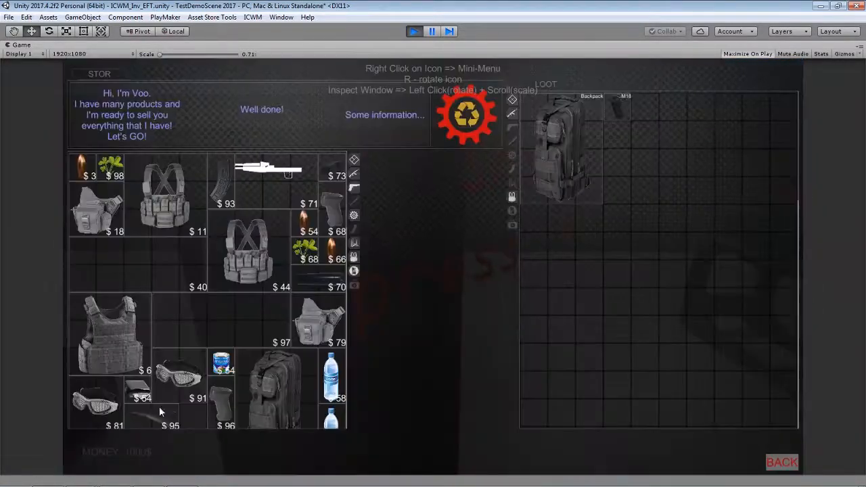
# - Leave the shop, exit from the game's main menu and stop play mode
pyautogui.press('Escape')
pyautogui.press('Escape')
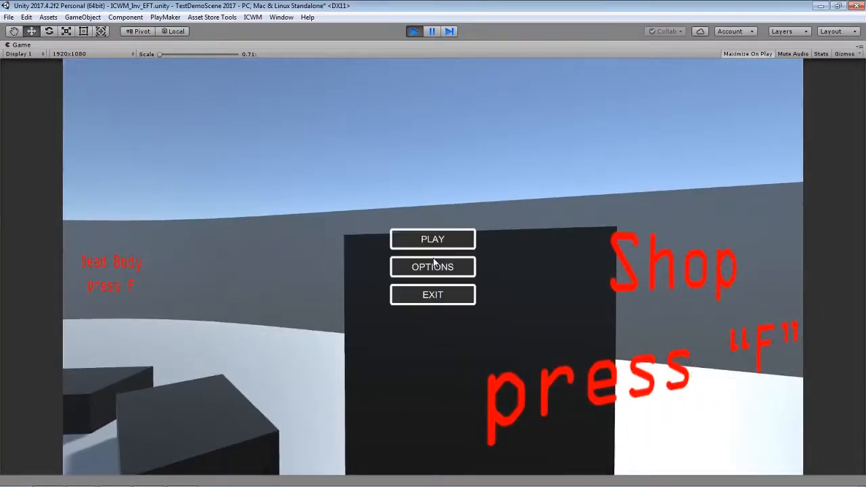
pyautogui.click(422, 295)
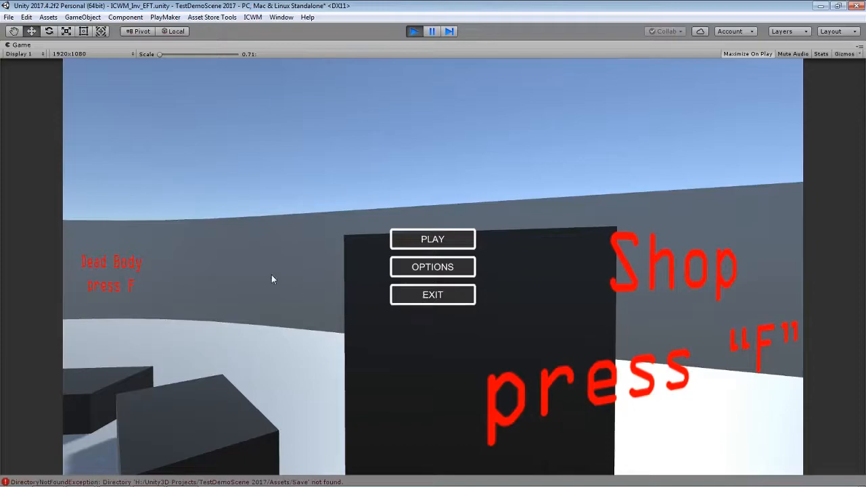
pyautogui.click(414, 31)
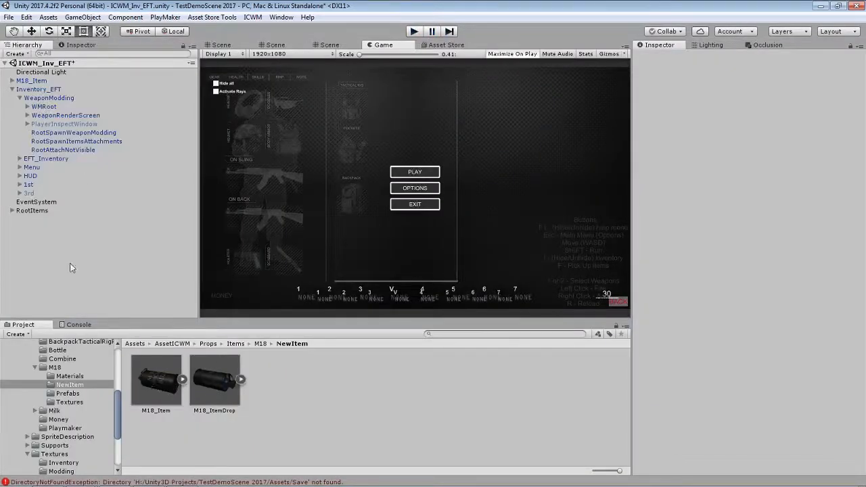
# - Examine M18_Item's Items Drop settings, from the stat bars through item parameters, mesh, statistics and textures
pyautogui.click(32, 81)
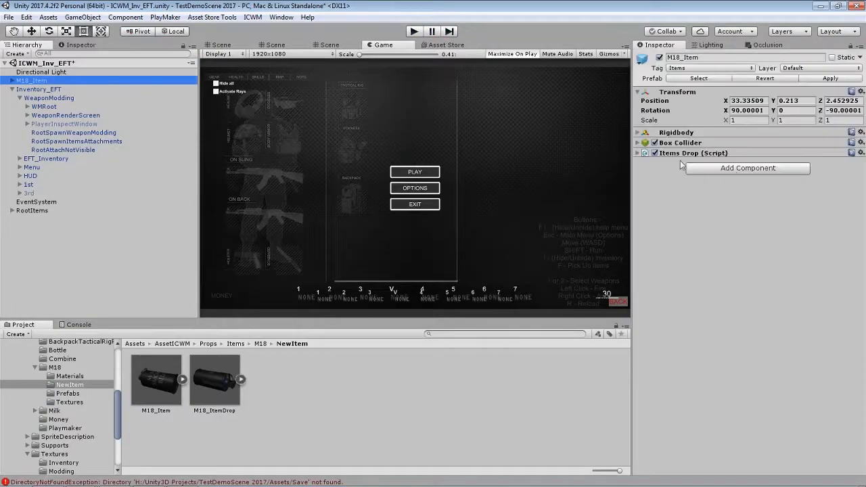
pyautogui.click(647, 154)
pyautogui.scroll(-3, 724, 281)
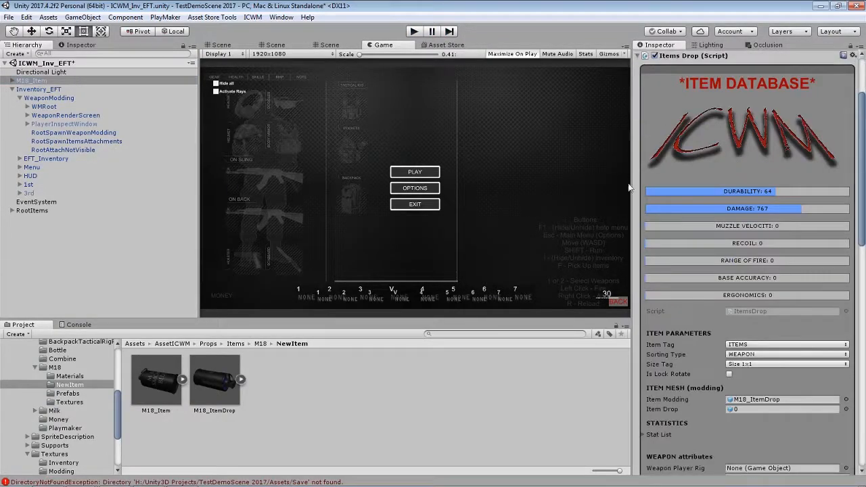
pyautogui.scroll(-10, 646, 299)
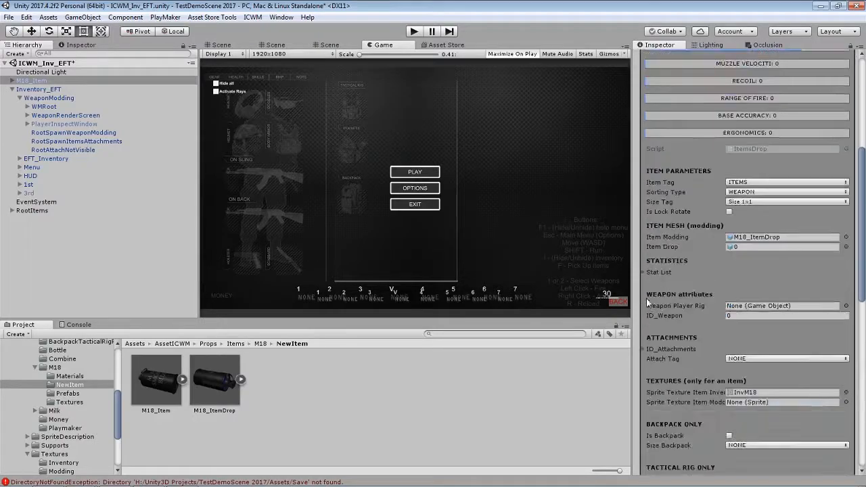